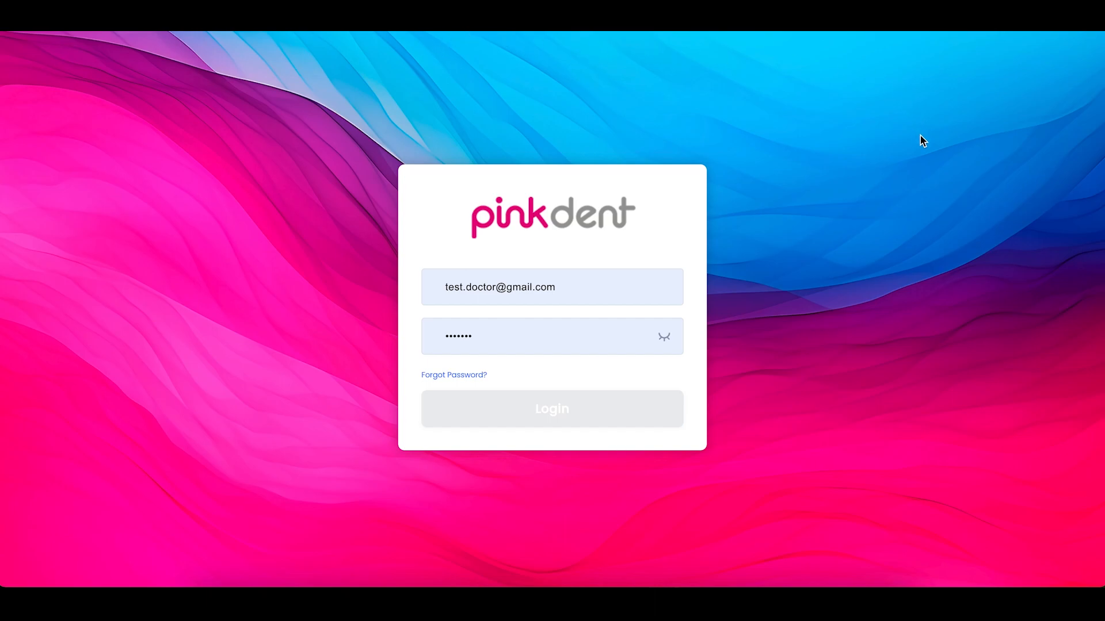
- Log in to the doctor's Pink Dent account with the saved email and password
click(543, 412)
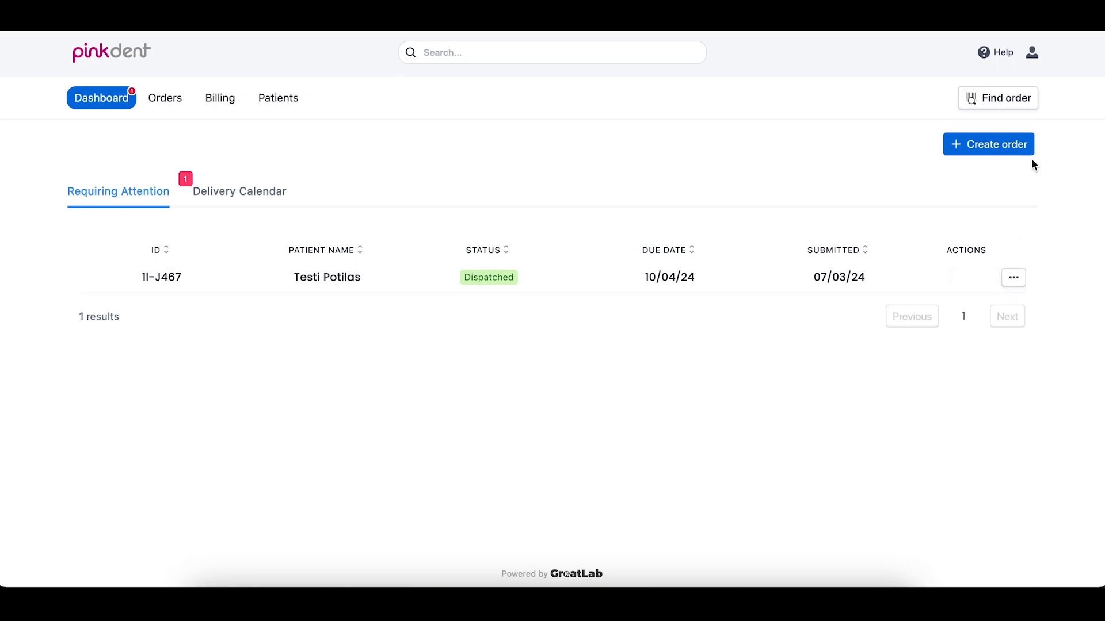
- Create a new order from the Dashboard to bring up the Find Doctor dialog
click(987, 148)
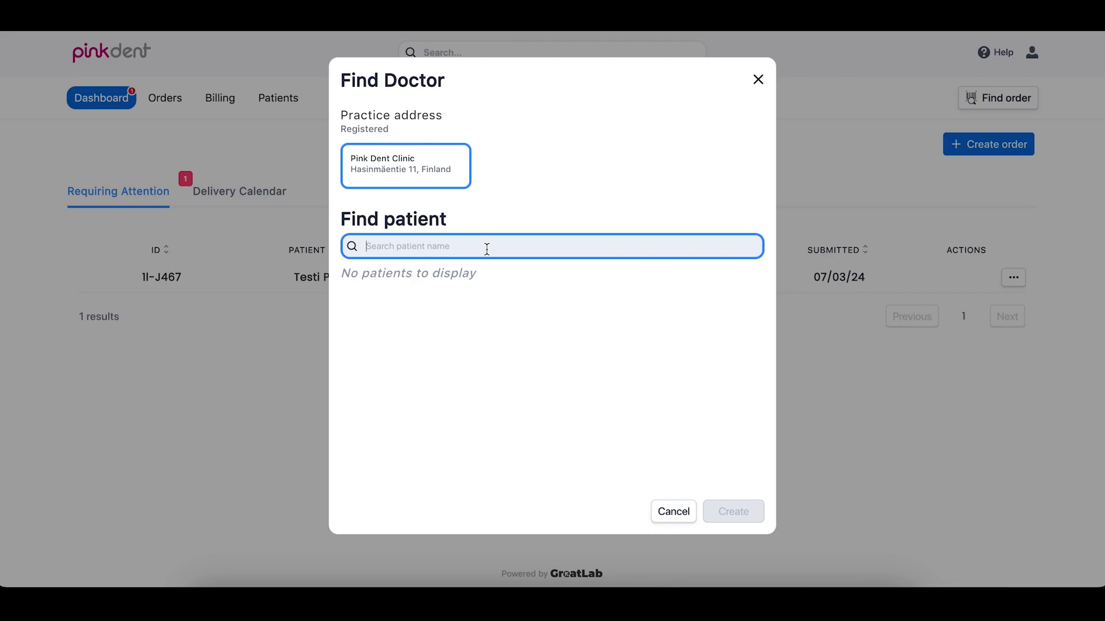
- Search the patient list for the new patient's first name, finding no existing record
text(Matti)
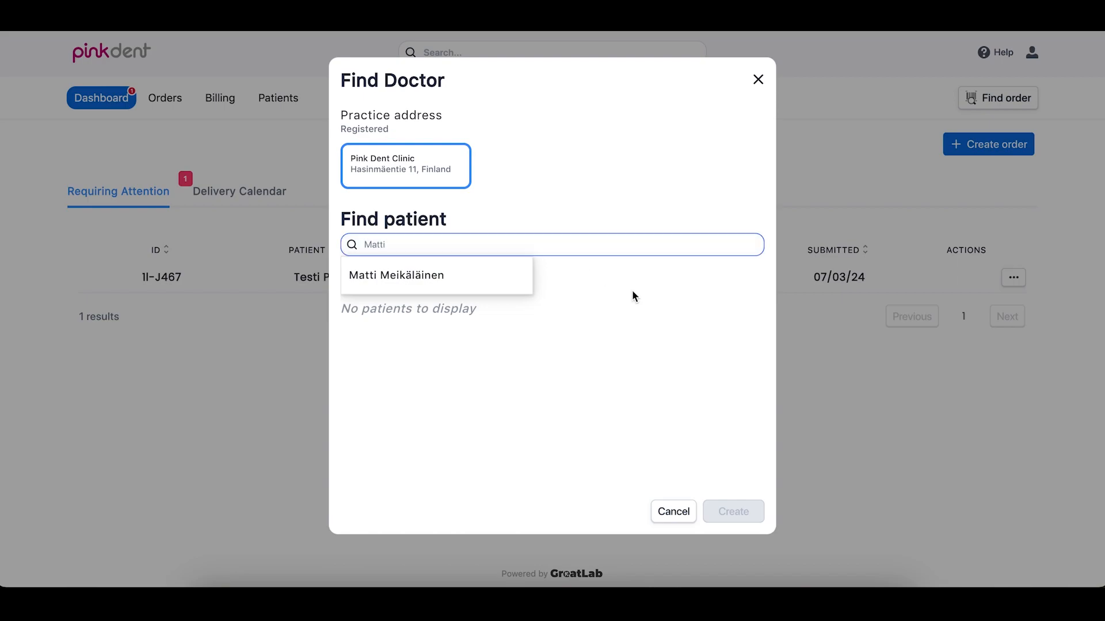
key(BackSpace)
key(BackSpace)
key(BackSpace)
key(BackSpace)
key(BackSpace)
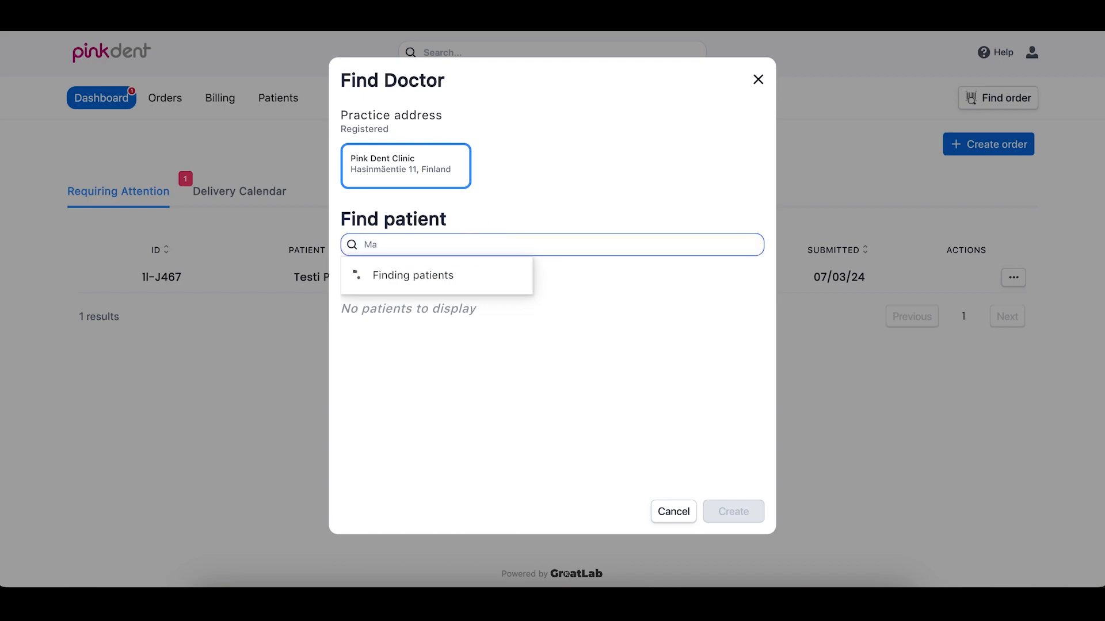
text(Esa)
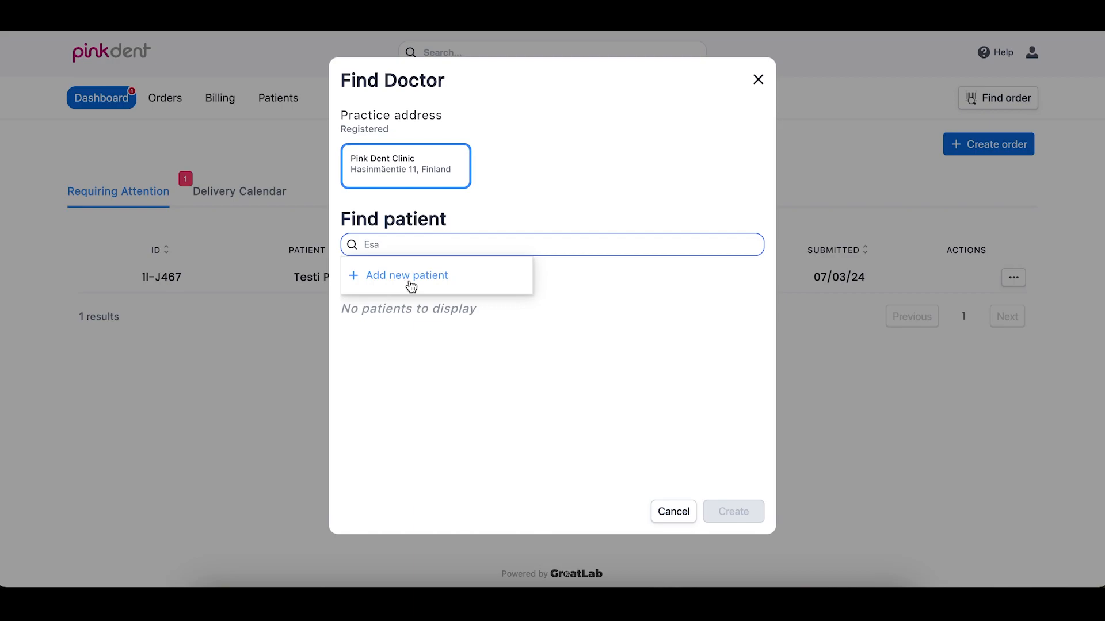
- Add the new patient with last name, birth date 1.1.2000 and male gender, then create the order
click(411, 286)
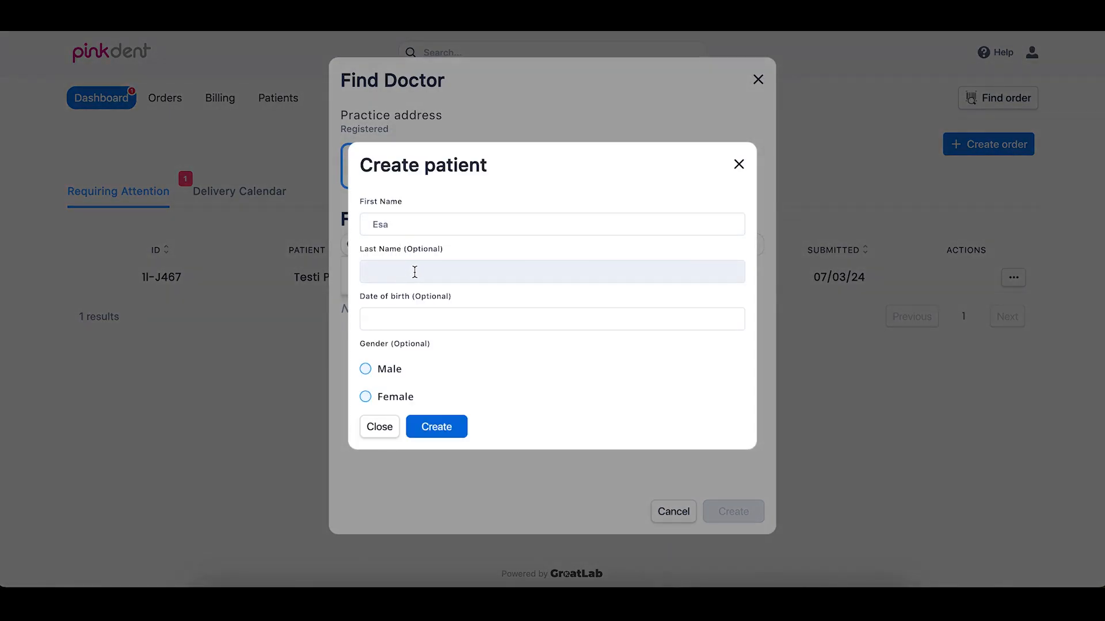
click(423, 271)
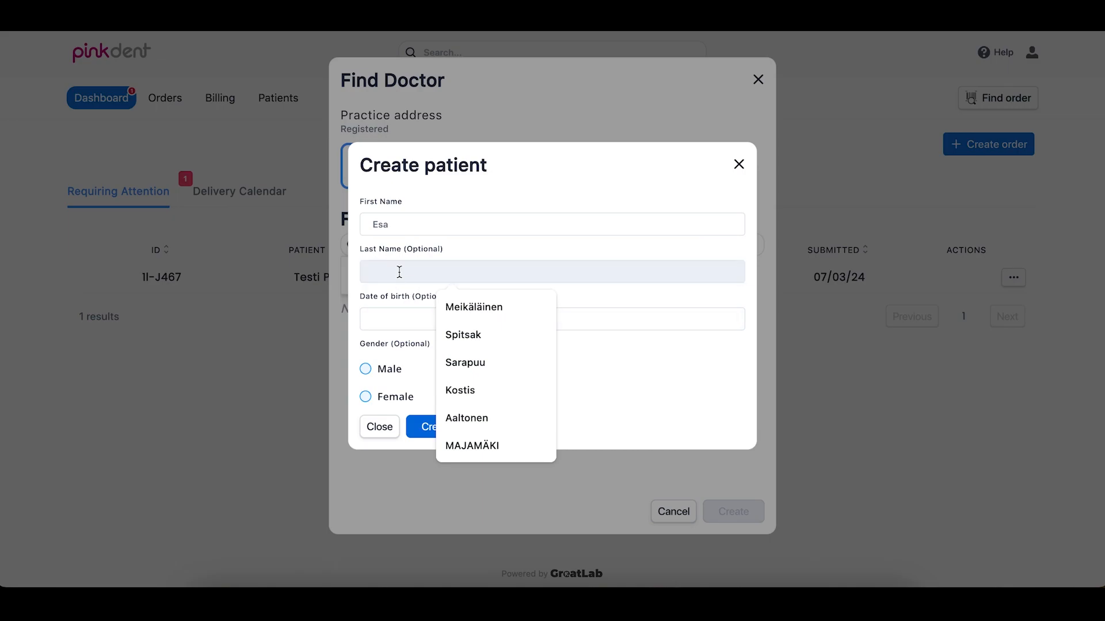
text(Meikäläinen)
click(478, 307)
click(493, 324)
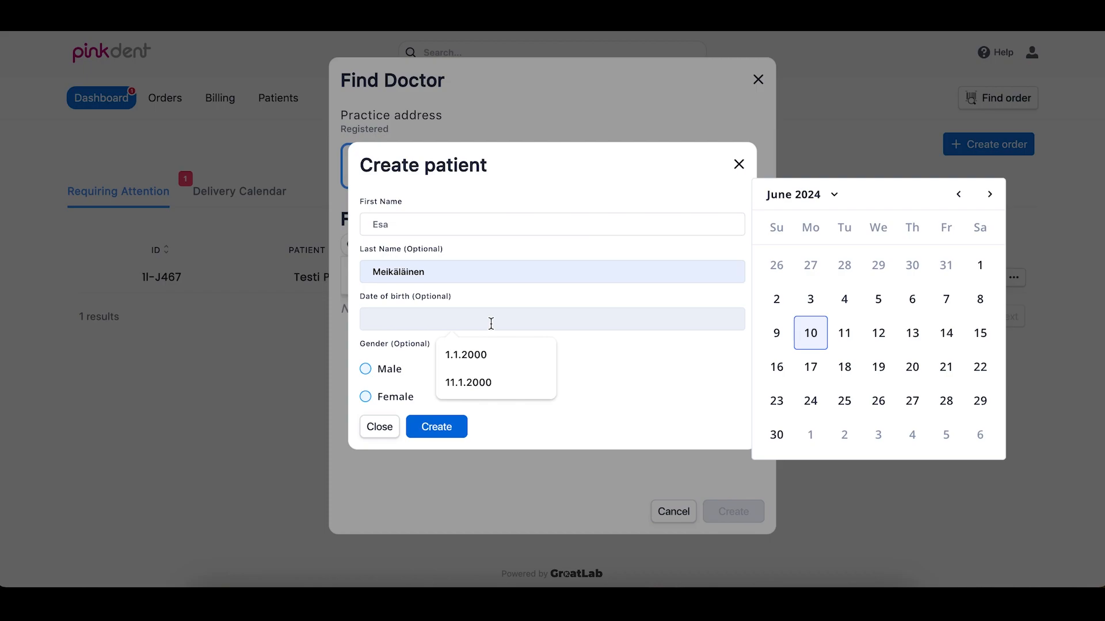
click(479, 356)
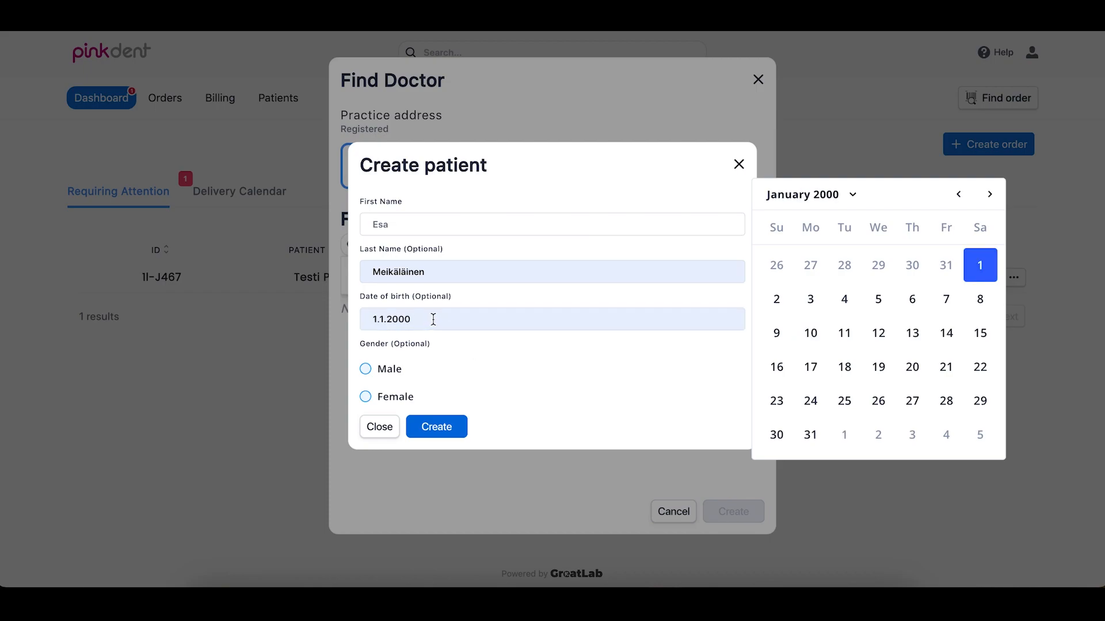
click(385, 370)
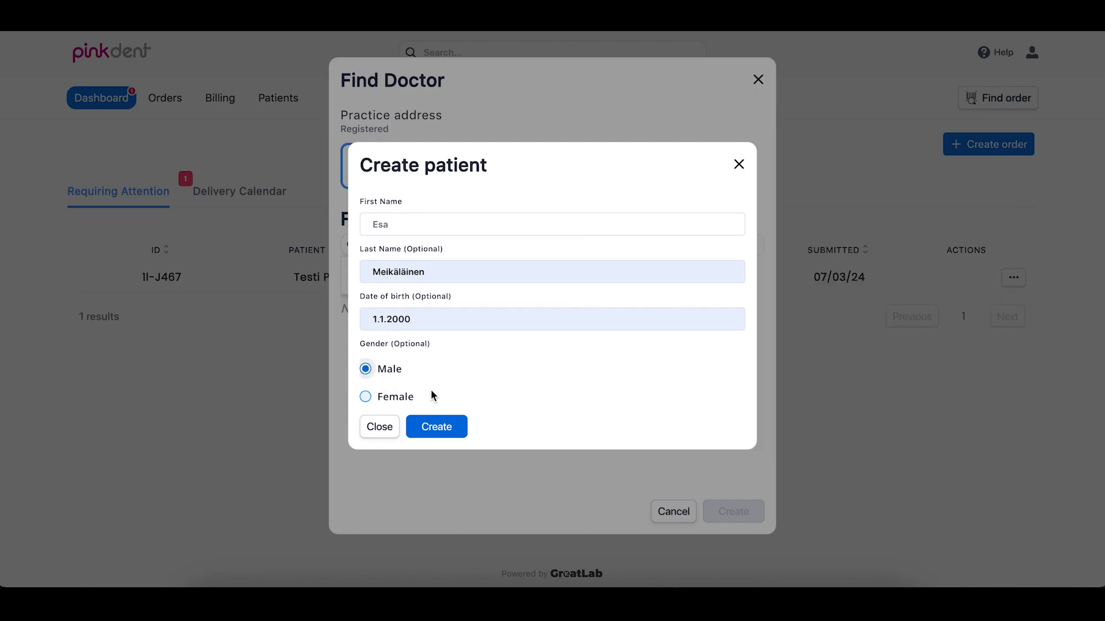
click(445, 439)
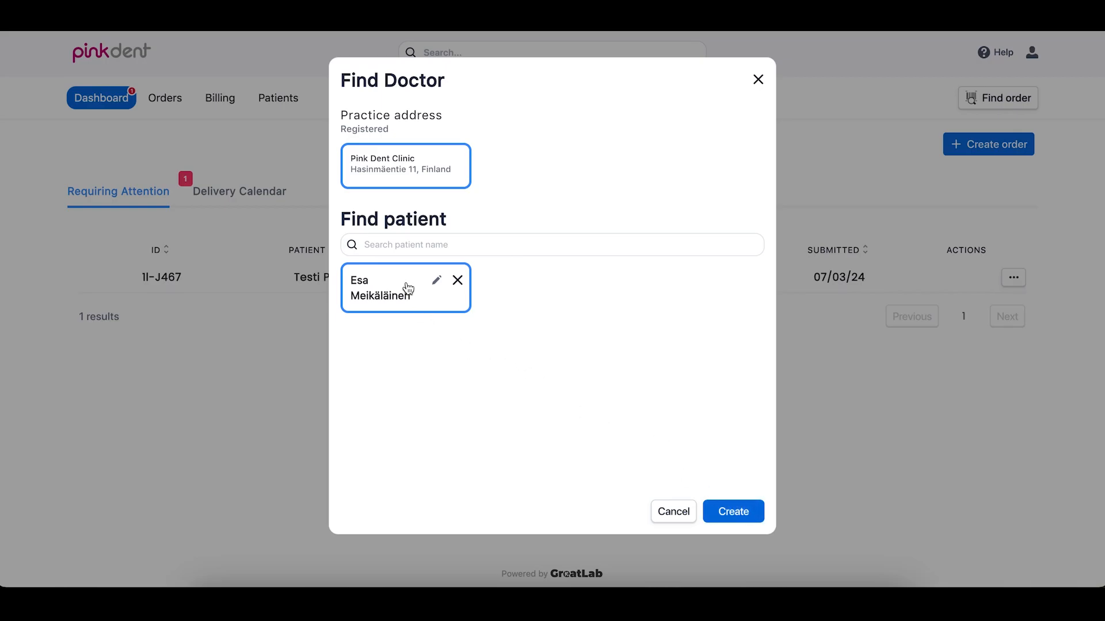
click(735, 519)
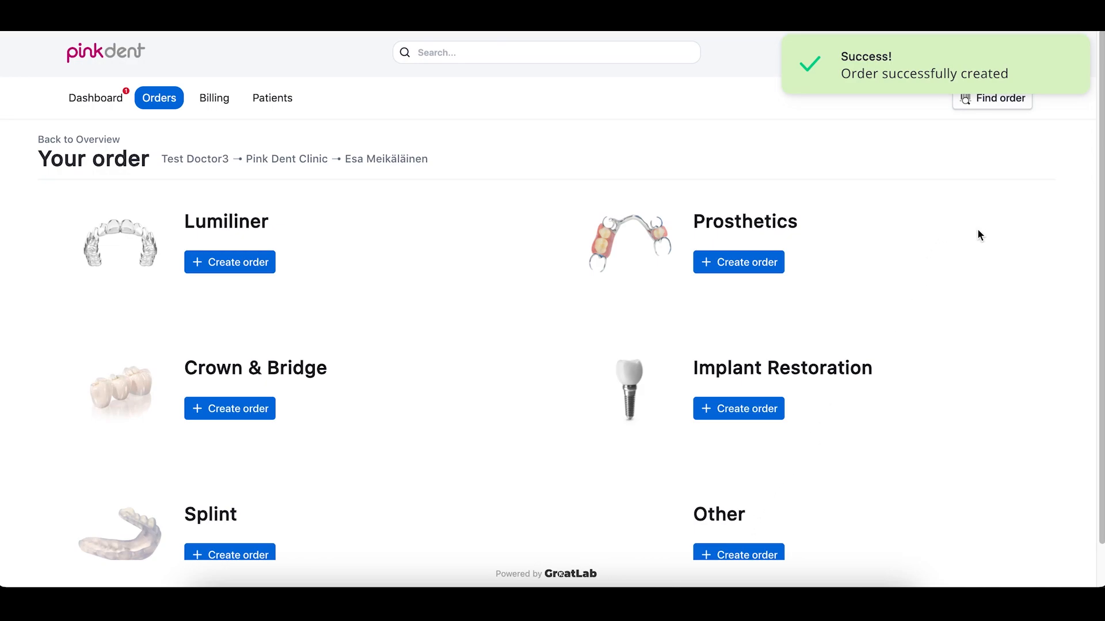
scroll(992, 254, down, 1)
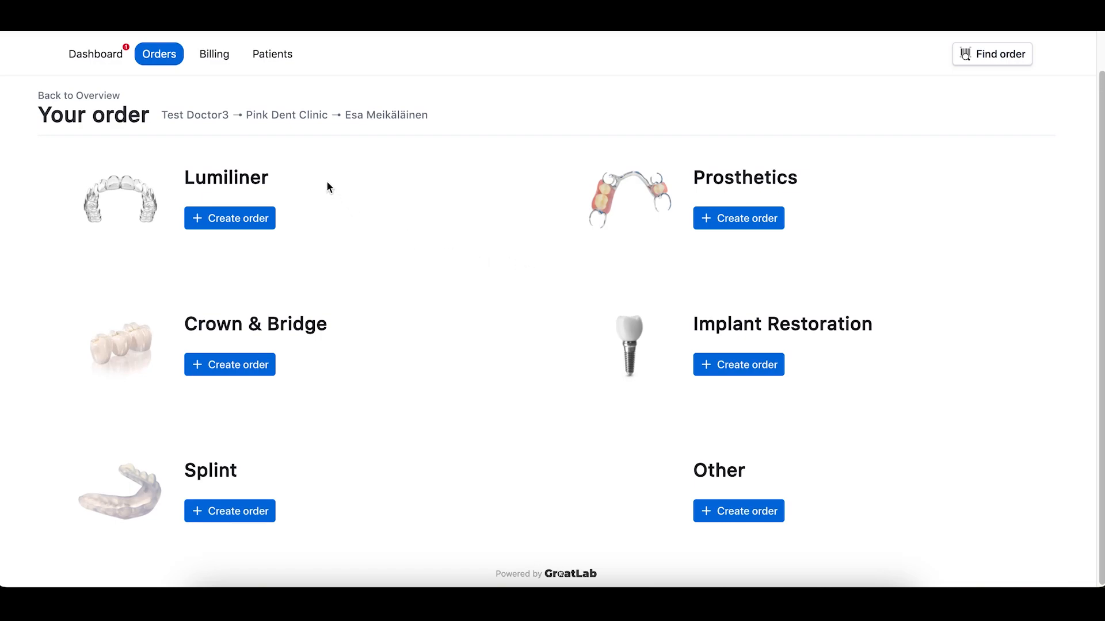
- Start a Lumiliner order and browse the Aligner Packages, Additional Aligners and Retention products
click(238, 226)
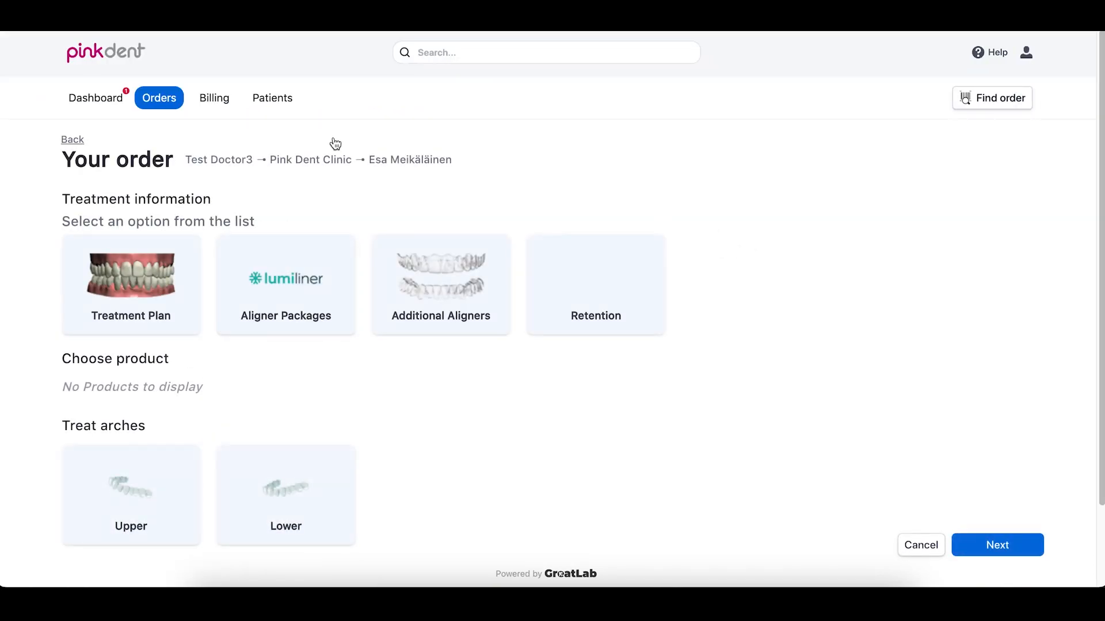
scroll(1100, 219, down, 2)
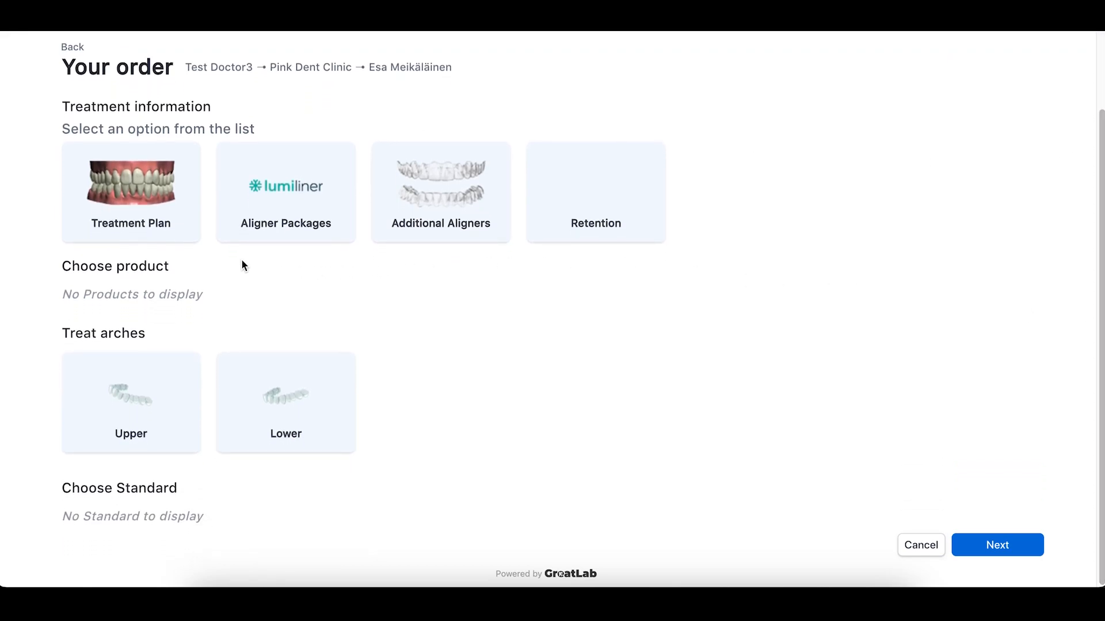
click(153, 181)
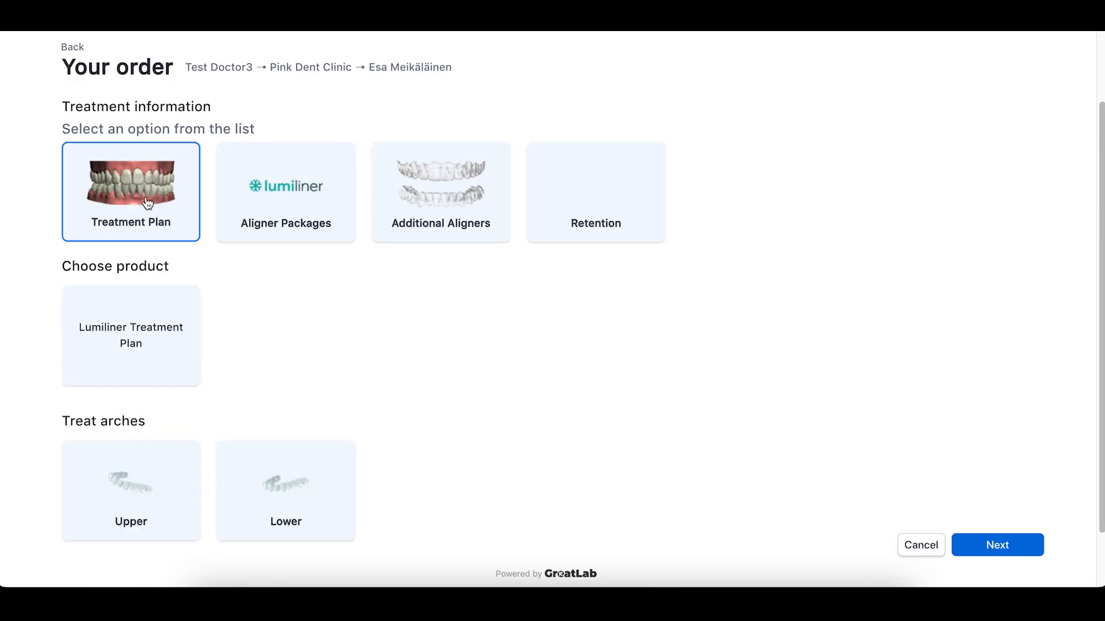
click(321, 167)
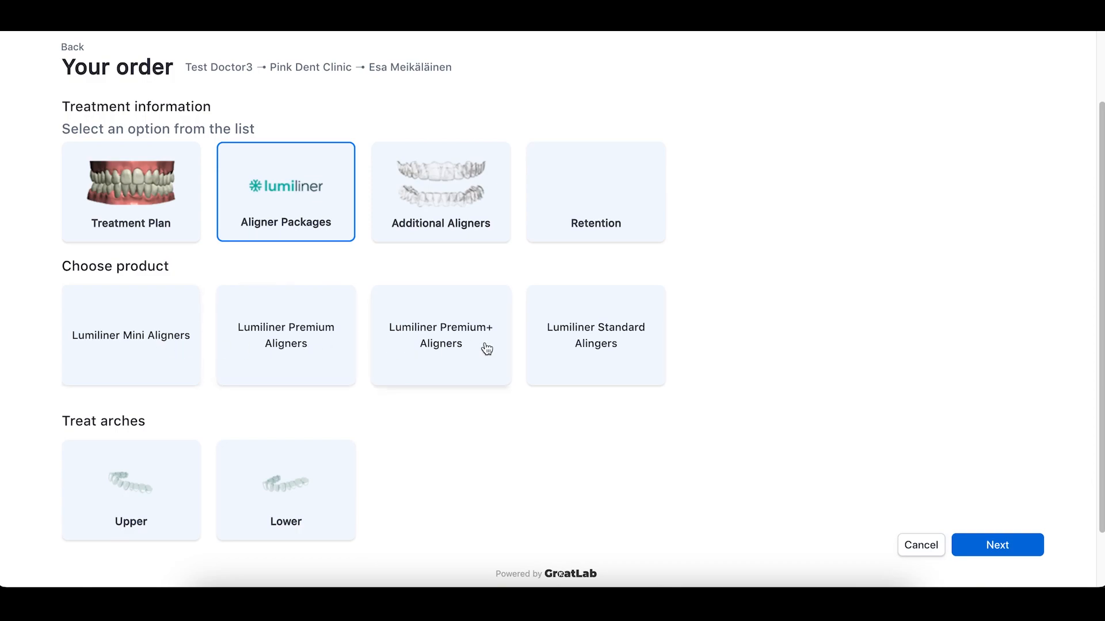
click(604, 347)
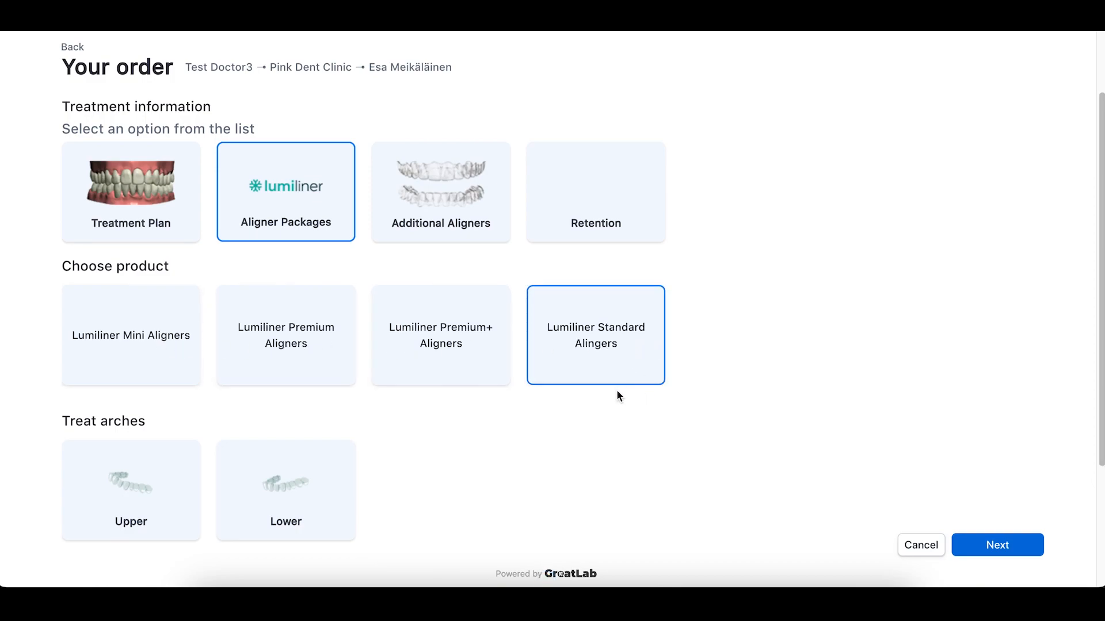
click(435, 210)
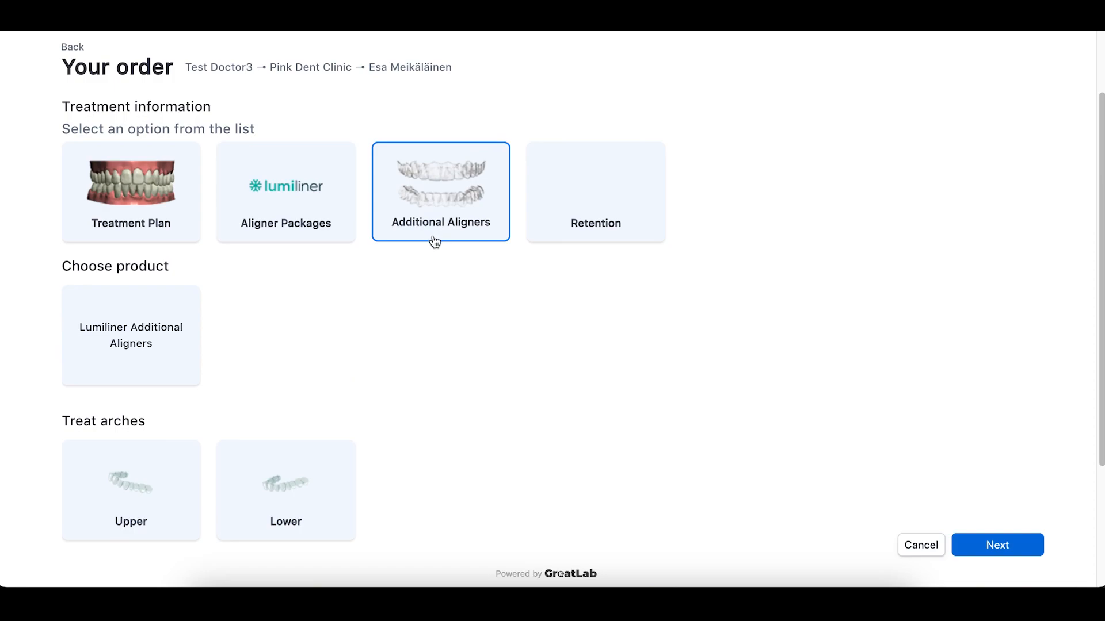
click(574, 187)
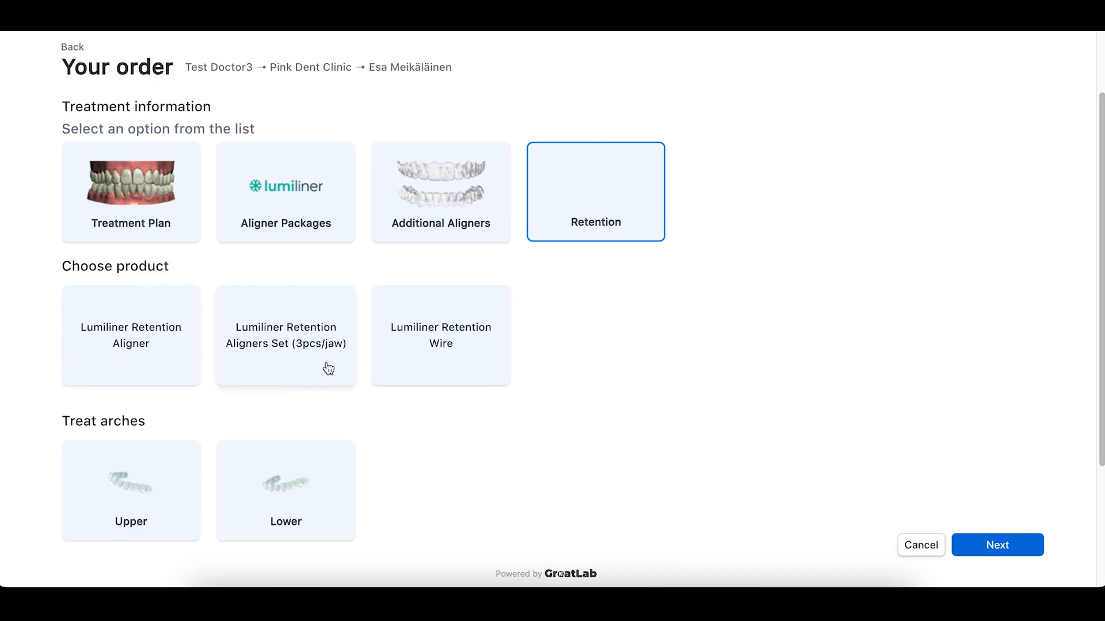
scroll(723, 341, down, 1)
scroll(724, 340, down, 2)
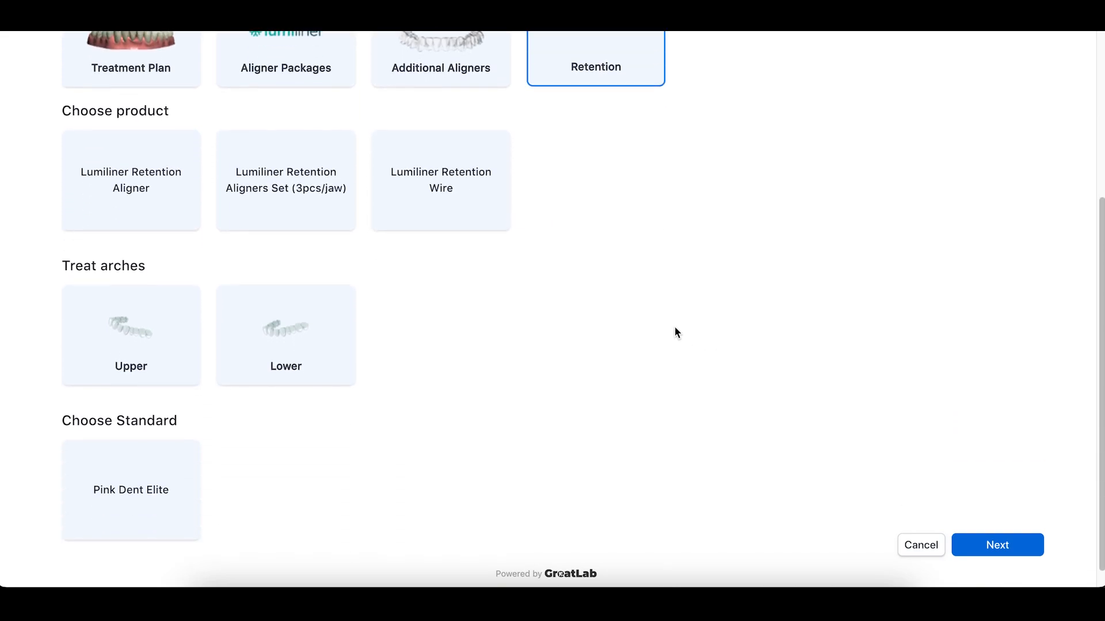
scroll(197, 165, up, 2)
- Choose Lumiliner Treatment Plan for upper and lower arches with Pink Dent Elite standard
click(130, 134)
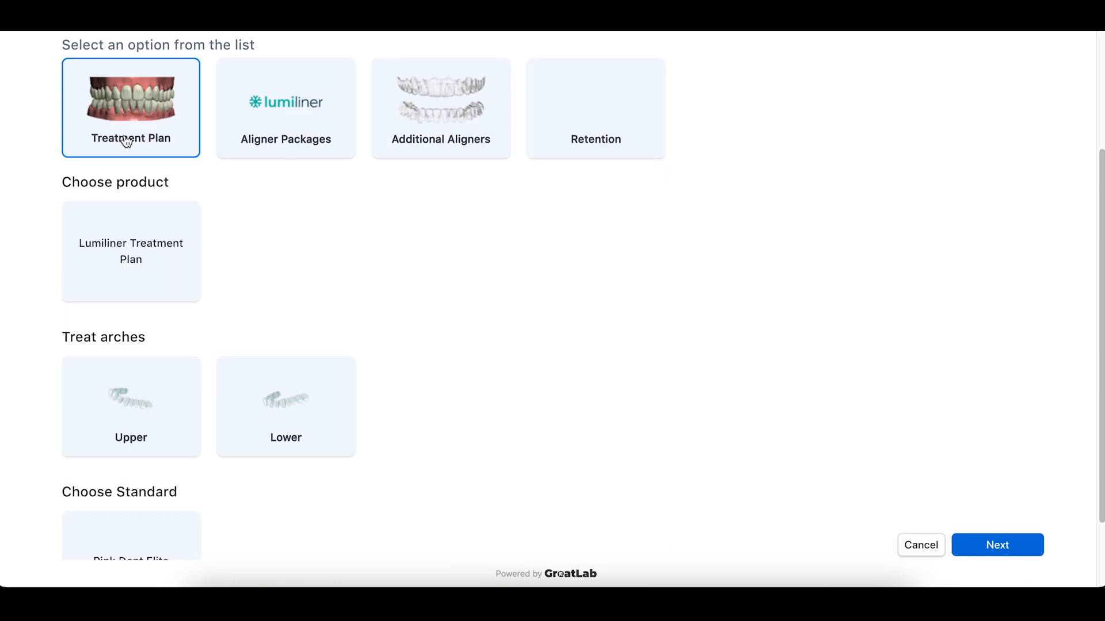
click(129, 245)
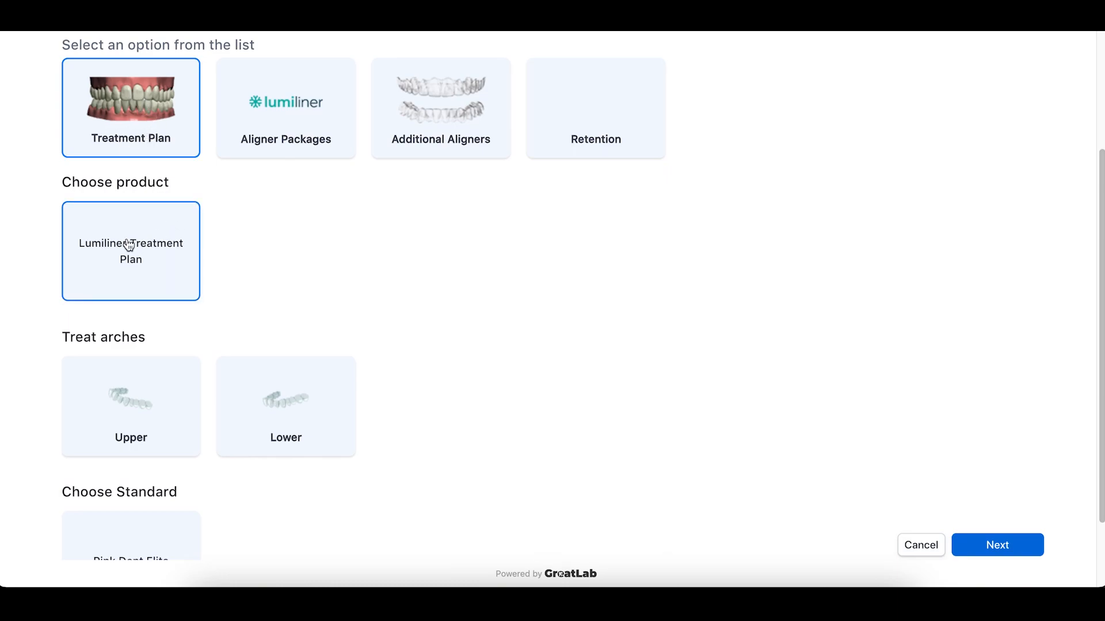
scroll(444, 308, down, 2)
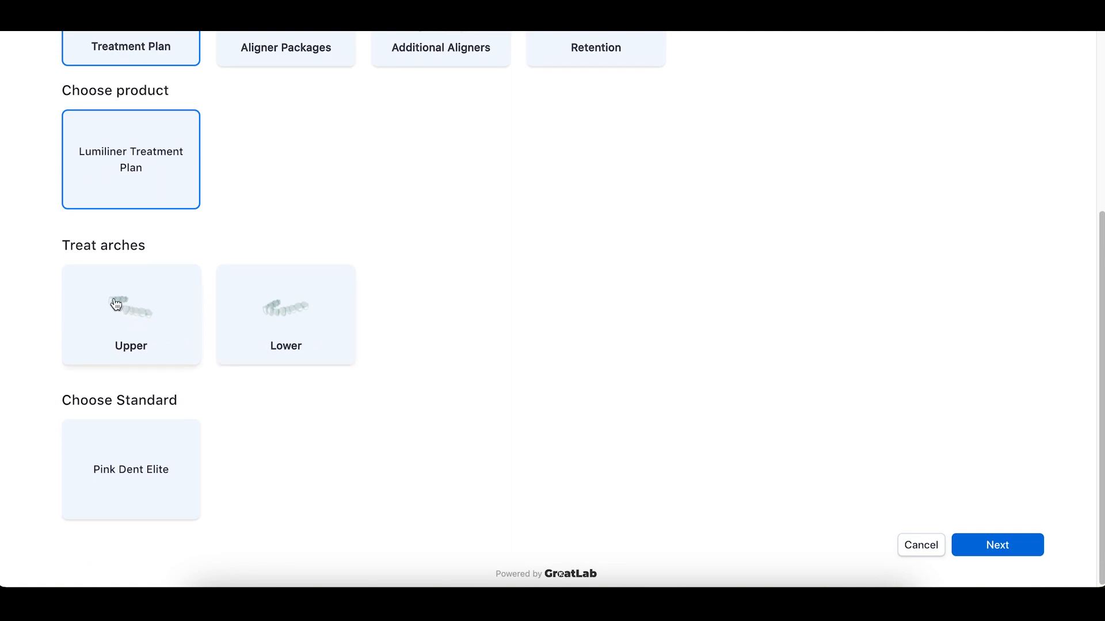
click(141, 312)
click(284, 318)
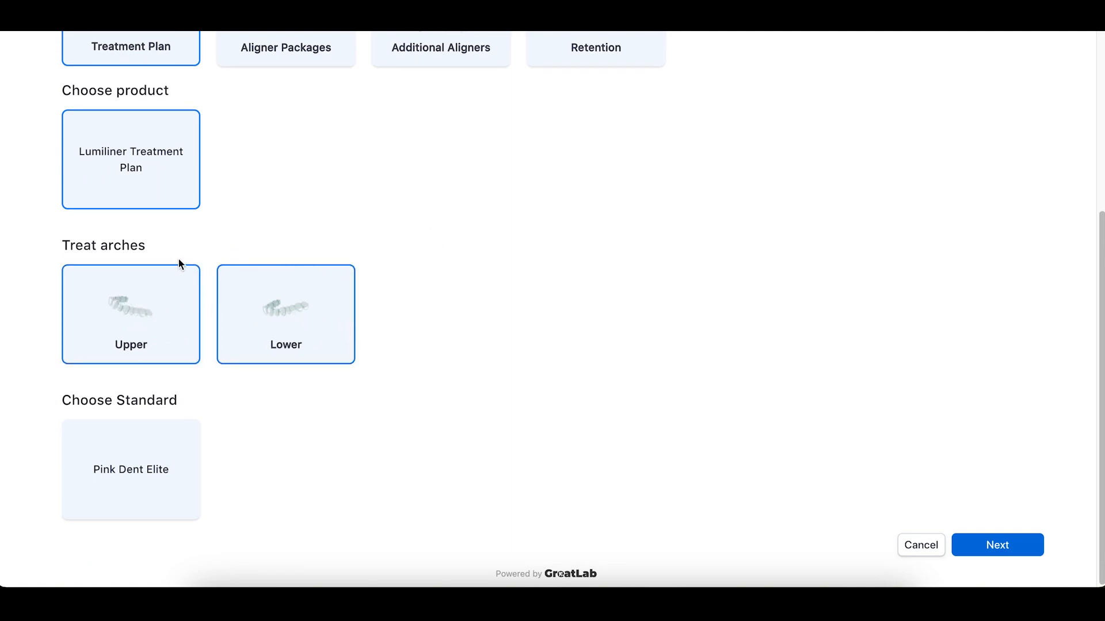
click(138, 469)
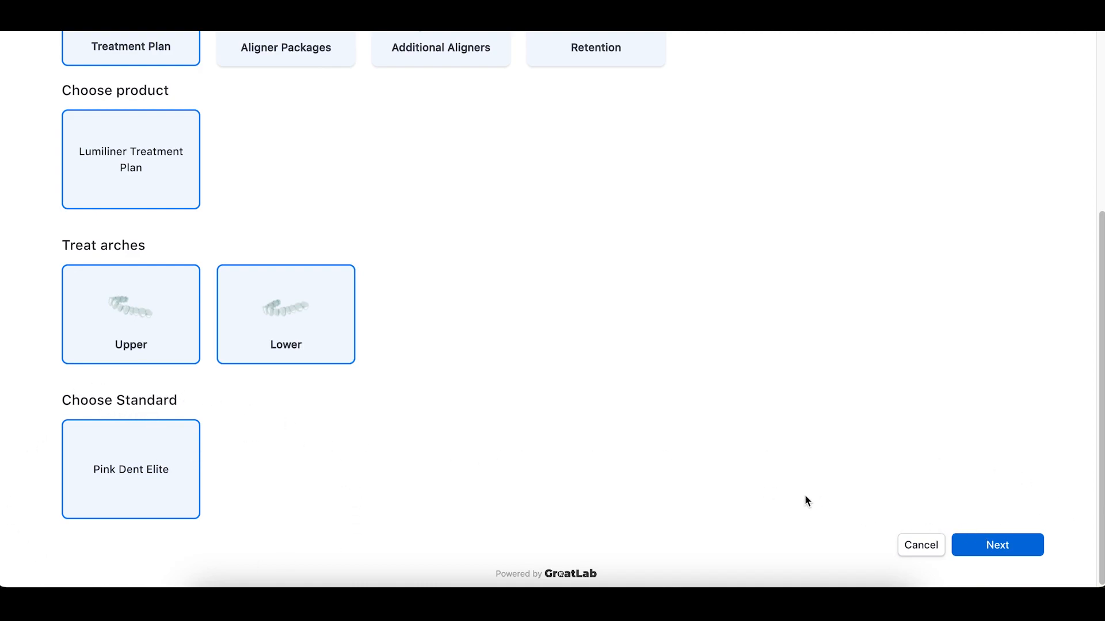
click(1016, 550)
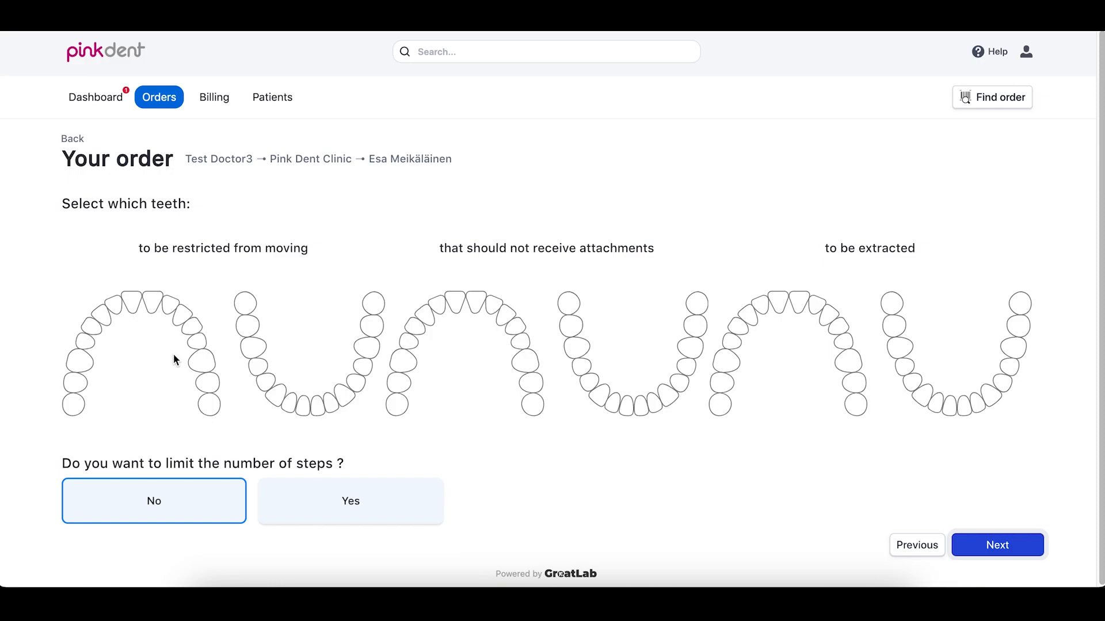
- Leave all teeth unmarked on the charts, keep step limiting at No, and proceed
drag(70, 402, 80, 360)
mouse_move(180, 367)
mouse_down()
mouse_move(217, 401)
mouse_move(257, 314)
mouse_move(249, 309)
mouse_move(249, 357)
mouse_move(210, 371)
mouse_move(209, 407)
mouse_move(72, 409)
mouse_move(80, 361)
mouse_up()
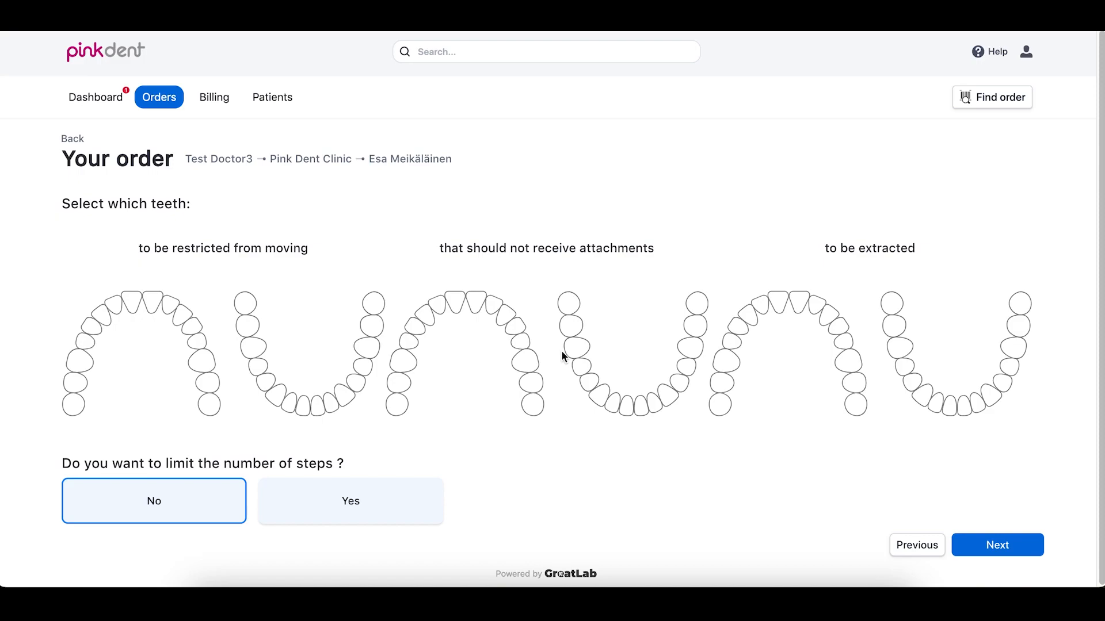
click(521, 343)
click(520, 343)
click(1016, 548)
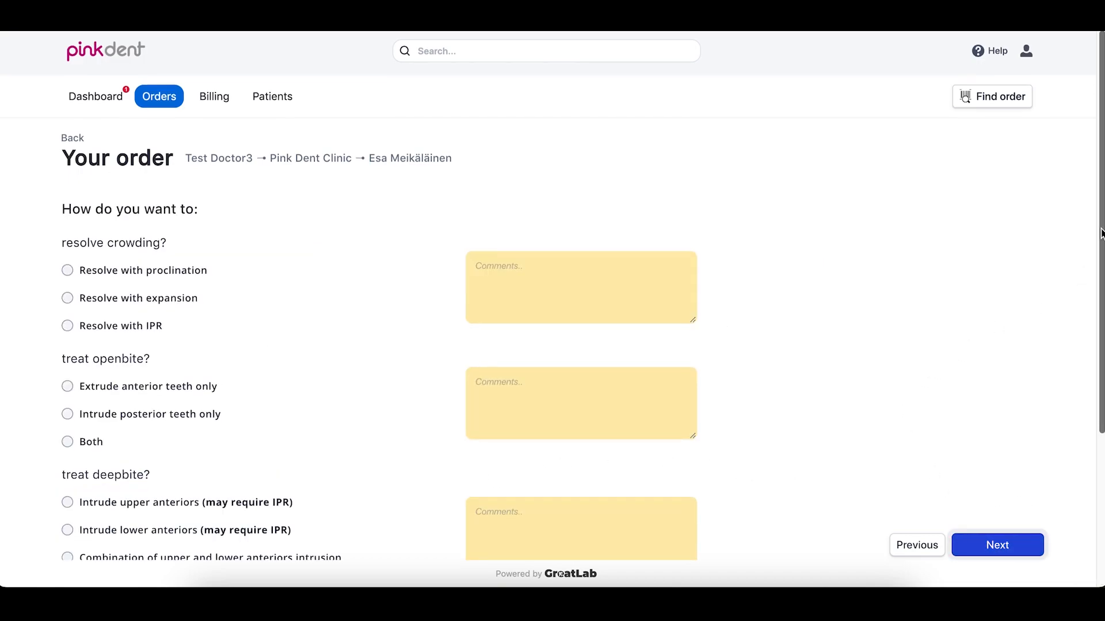
- Skip past the crowding, openbite and deepbite questions to the Your order review page
scroll(910, 384, down, 3)
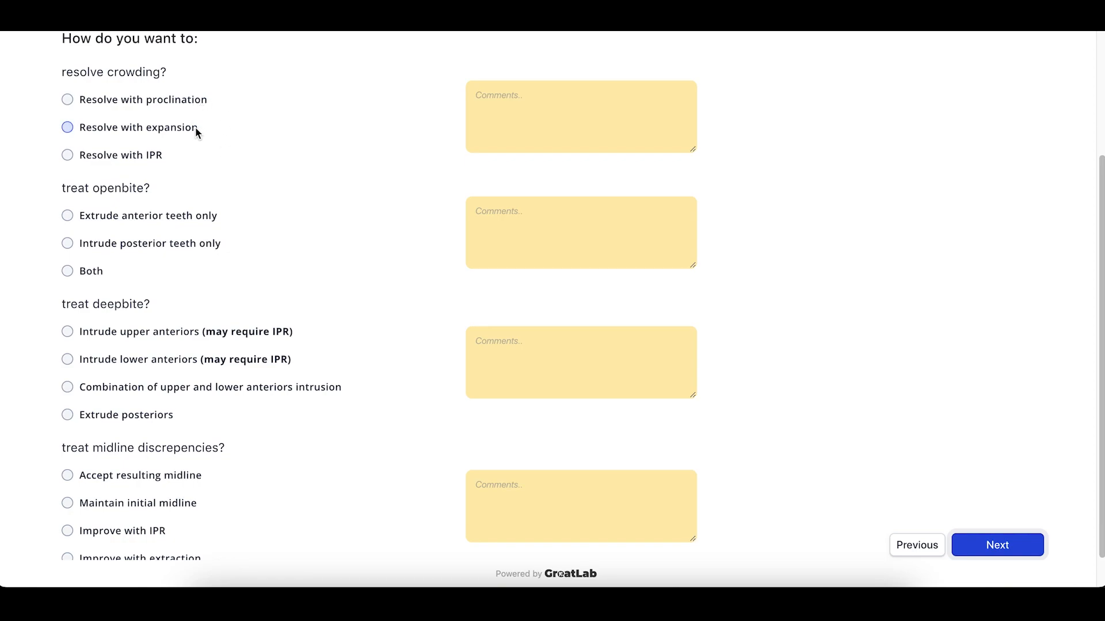
scroll(368, 190, down, 1)
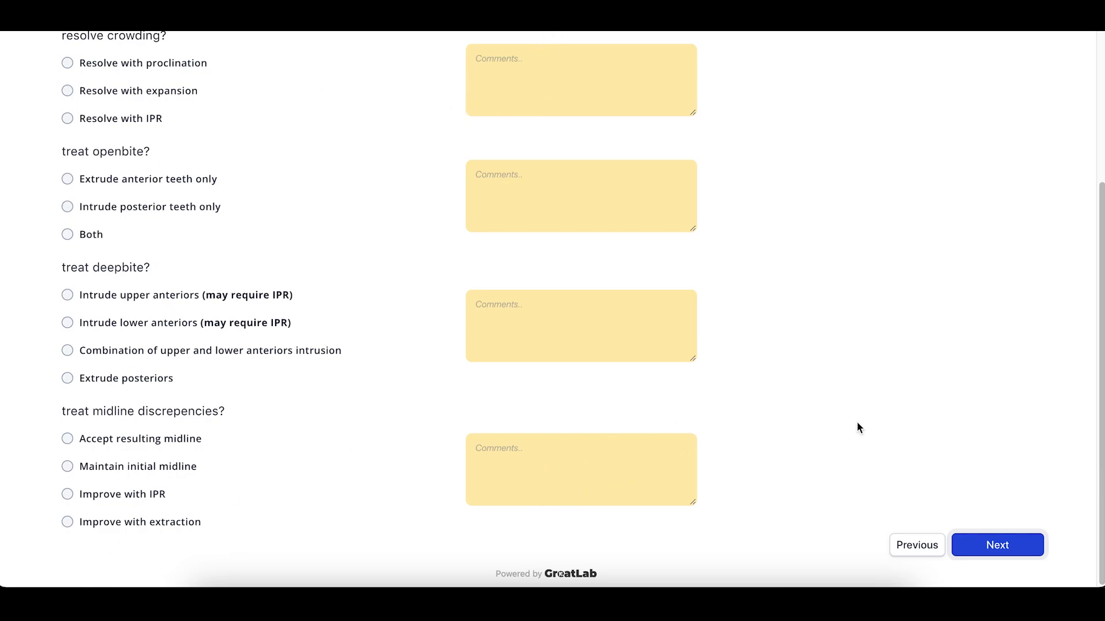
click(1015, 558)
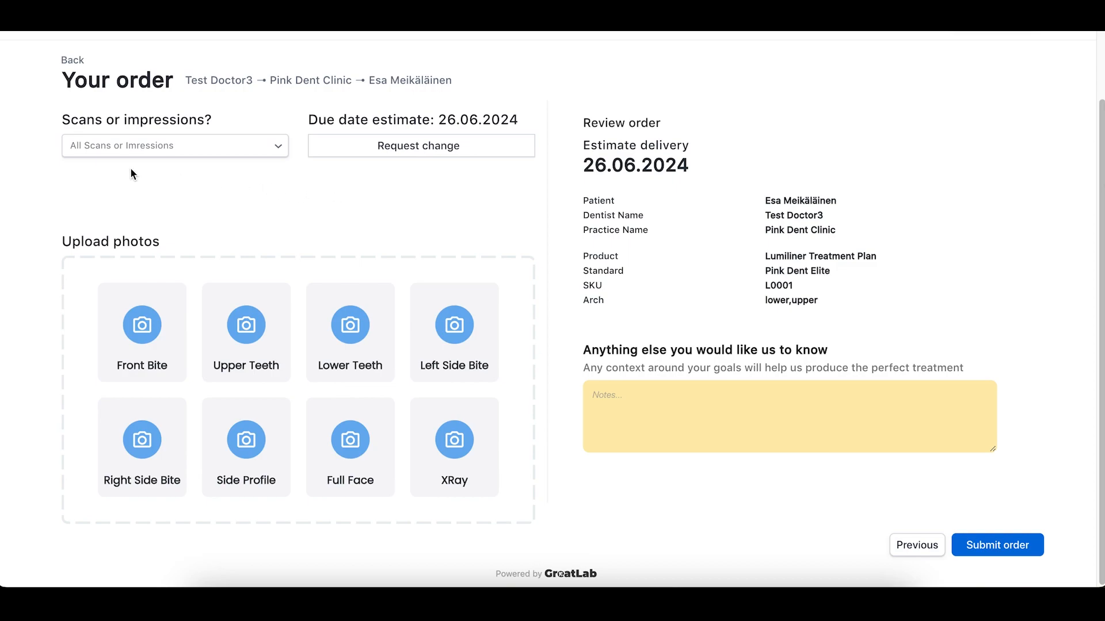
- Try Standard Impressions with a pickup request as the scan source
click(274, 149)
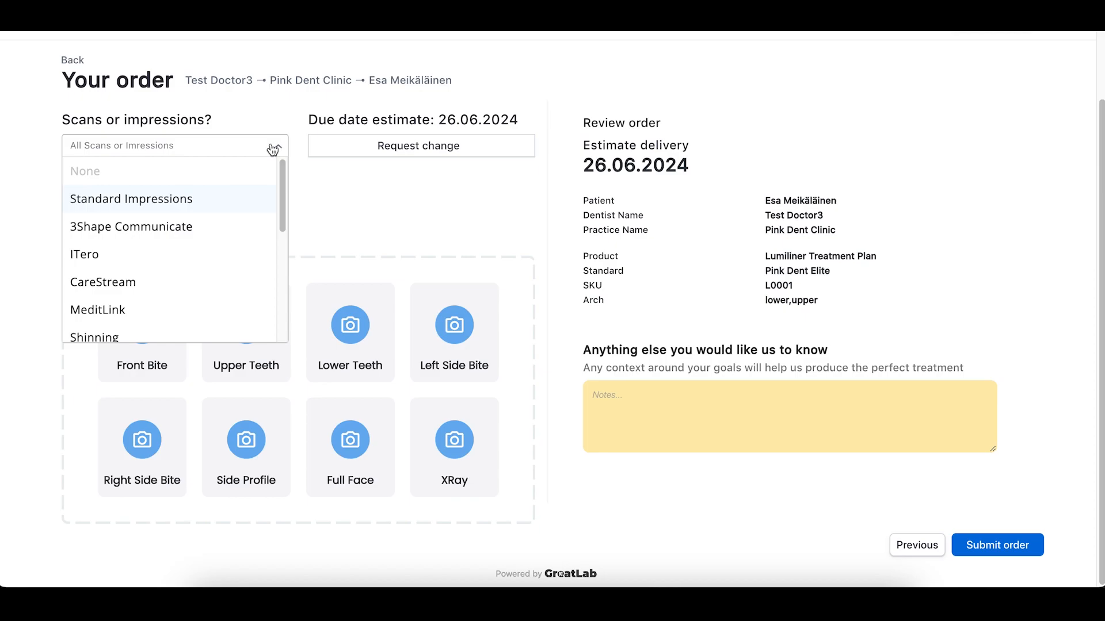
click(160, 206)
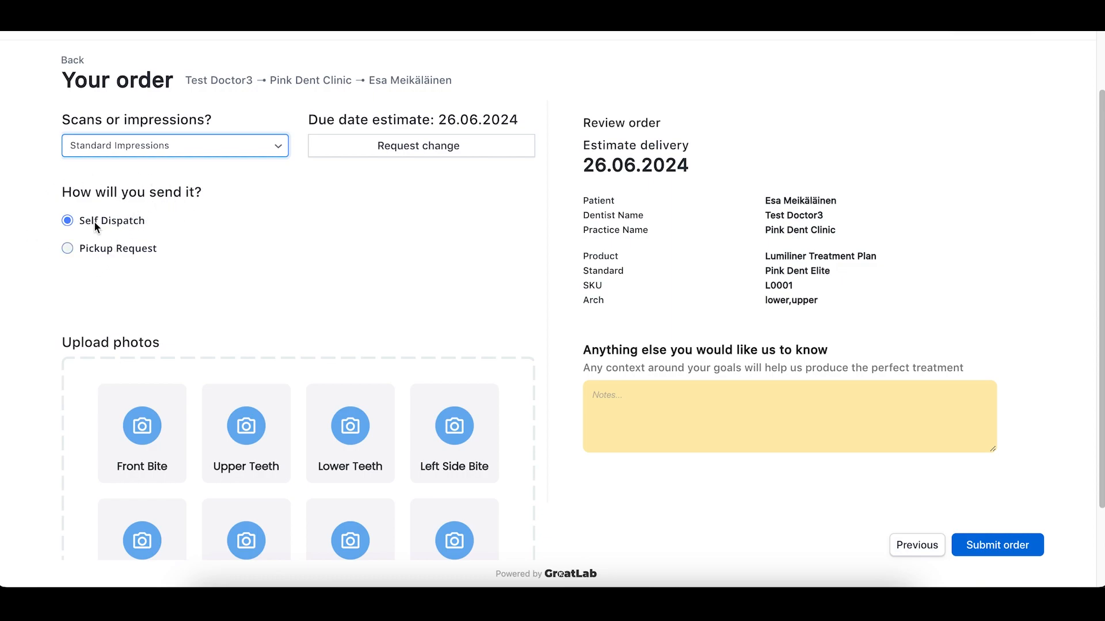
click(114, 247)
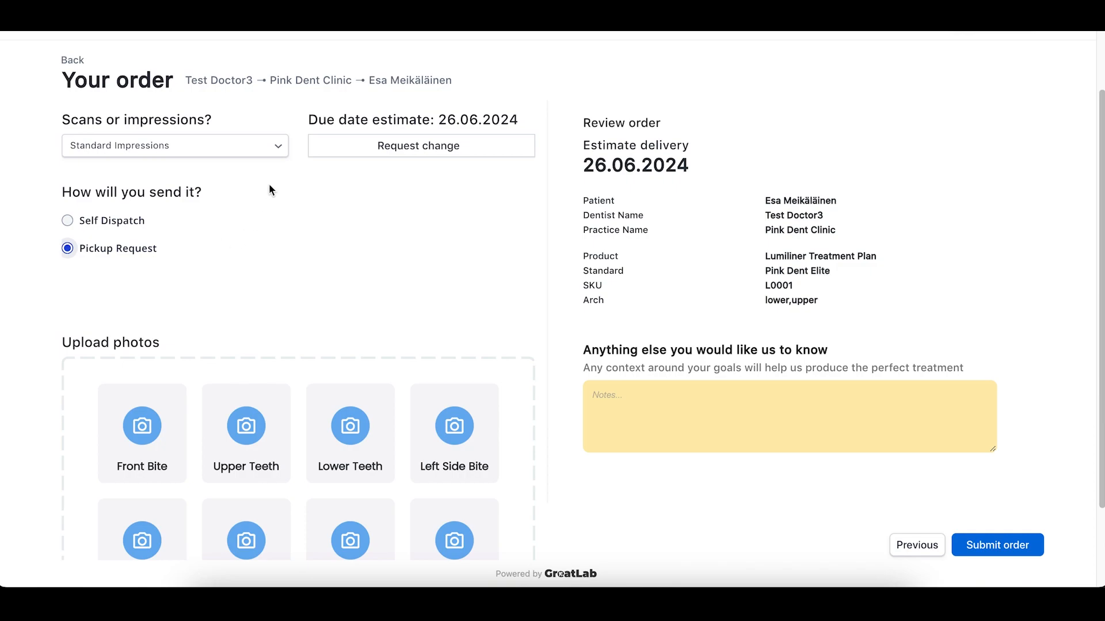
- Switch the scan source to 3Shape Communicate and open the scan file upload
click(277, 150)
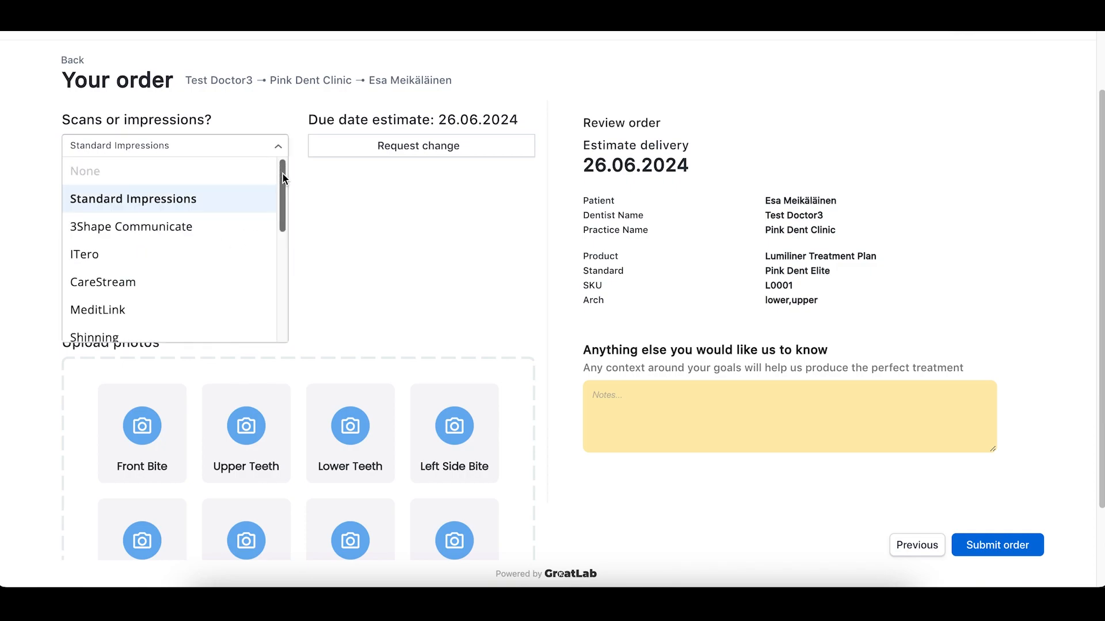
scroll(282, 178, down, 1)
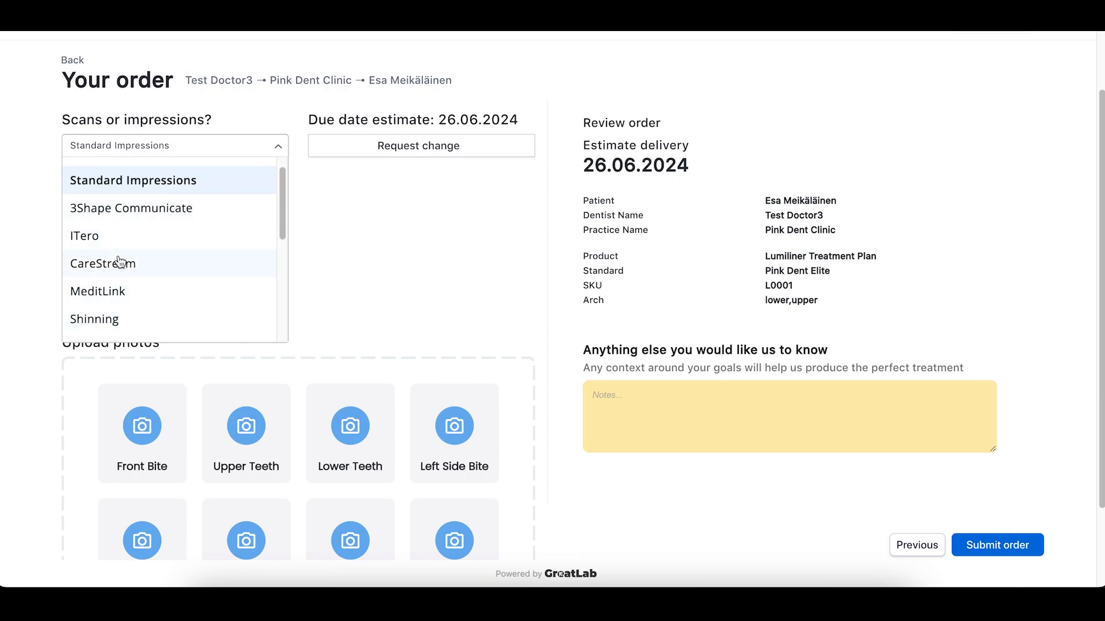
click(166, 209)
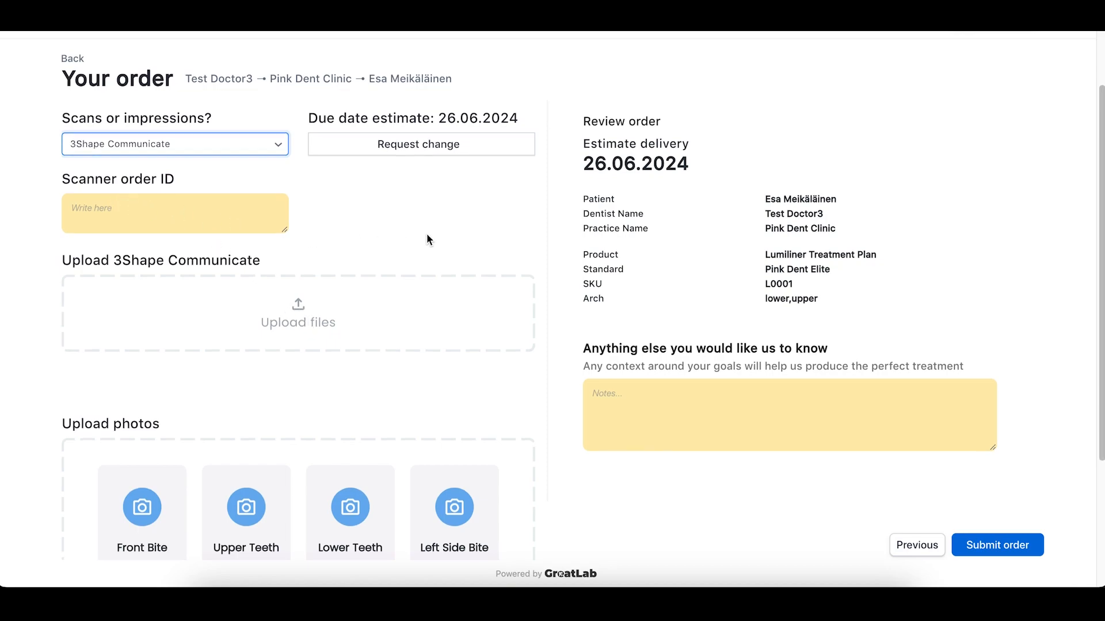
scroll(426, 239, down, 1)
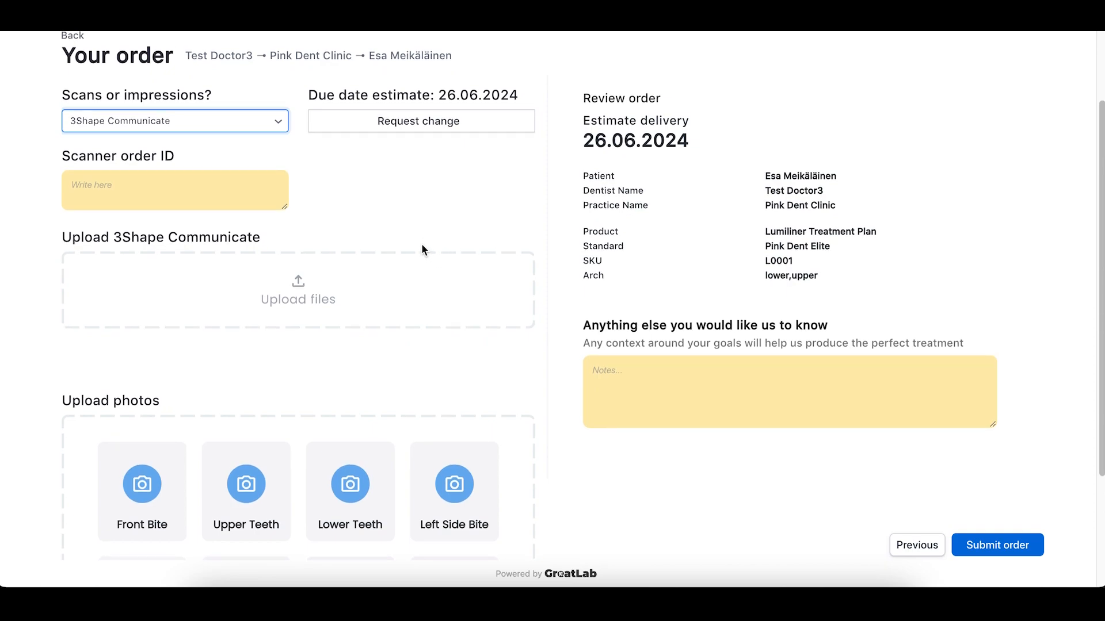
click(298, 292)
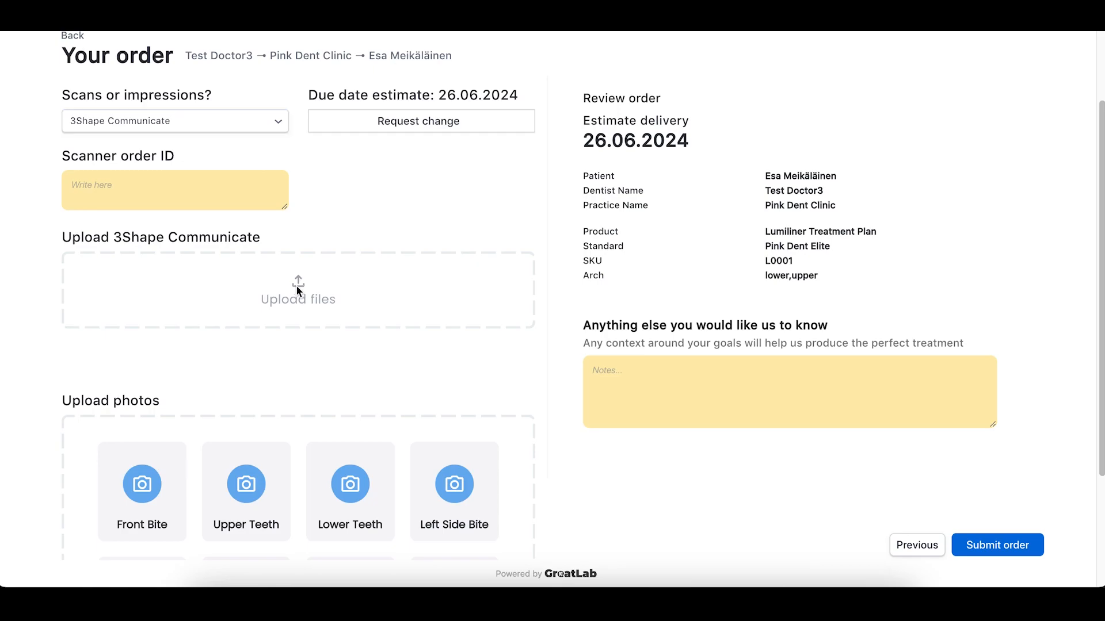
- Attach Maxillary_Anatomy.stl and Mandibular_Anatomy.stl from the Demo folder as the order's scans
key(space)
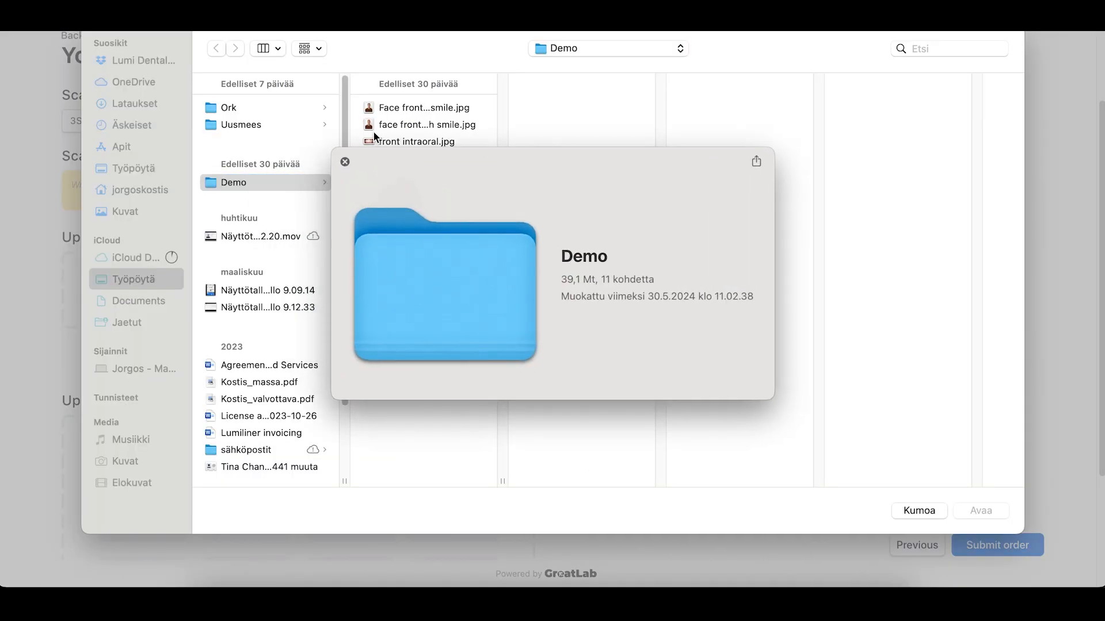
click(346, 161)
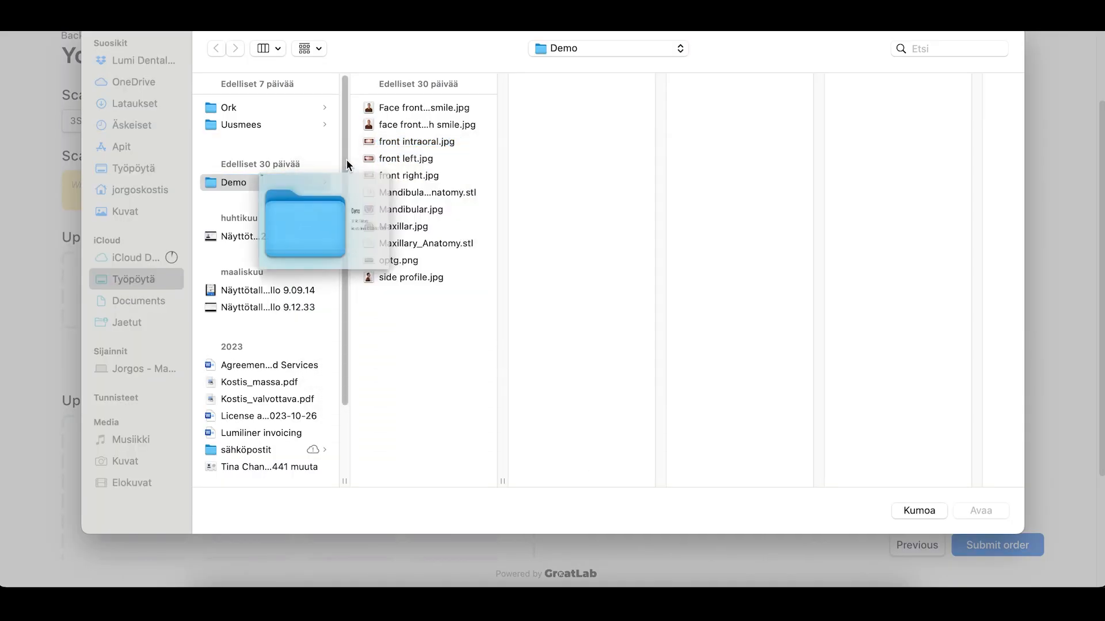
click(454, 244)
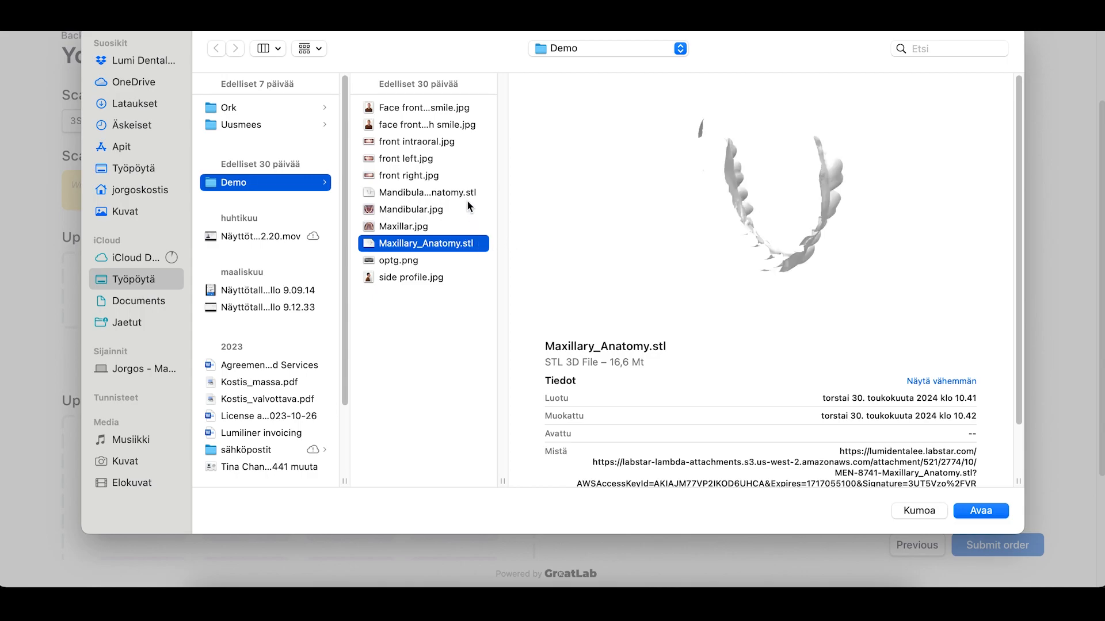
super+click(455, 192)
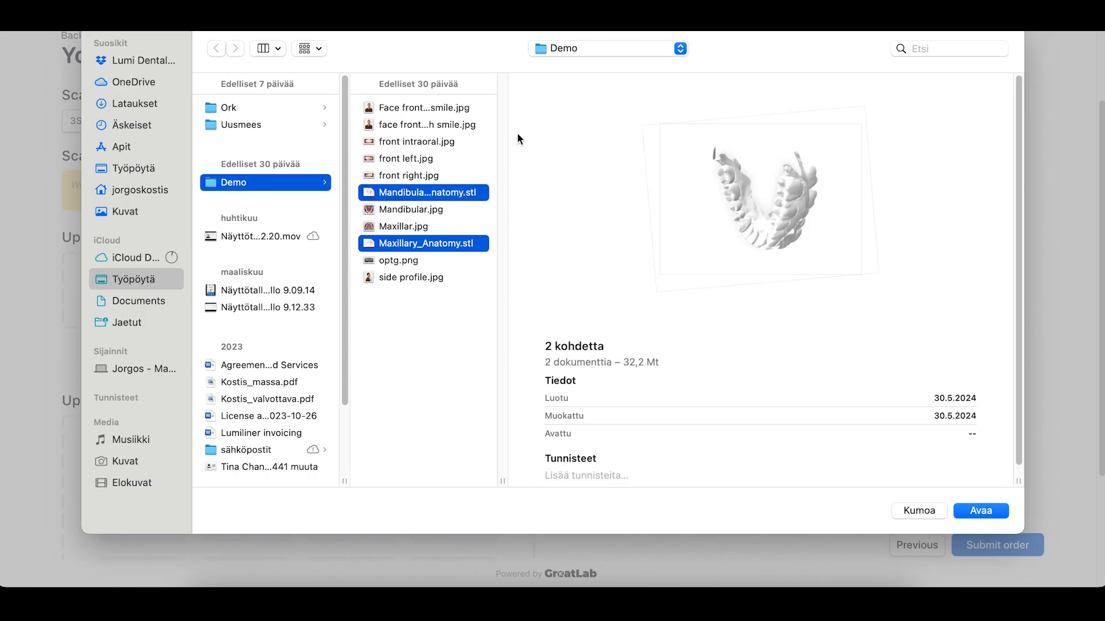
click(981, 512)
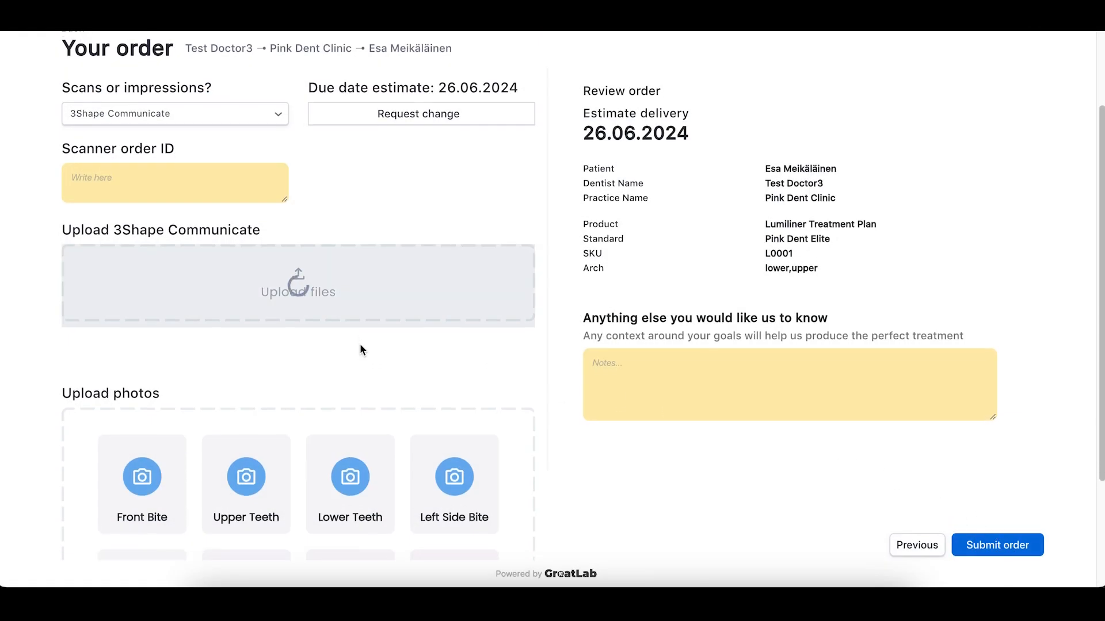
scroll(360, 343, down, 3)
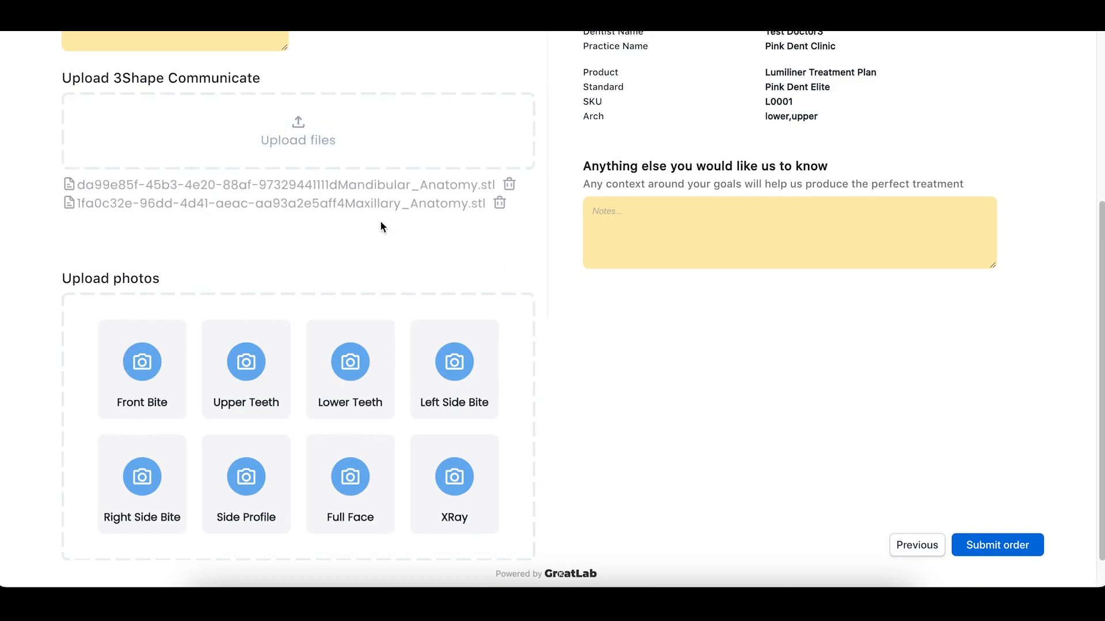
scroll(543, 334, down, 1)
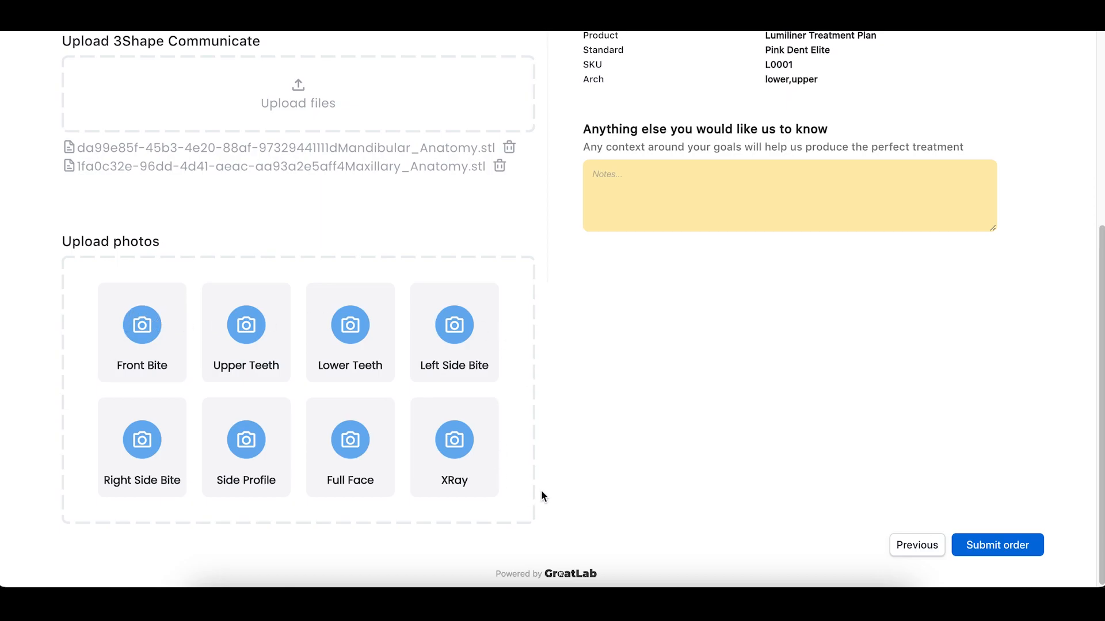
- Upload front intraoral.jpg as the Front Bite photo and Maxillar.jpg as Upper Teeth
click(156, 336)
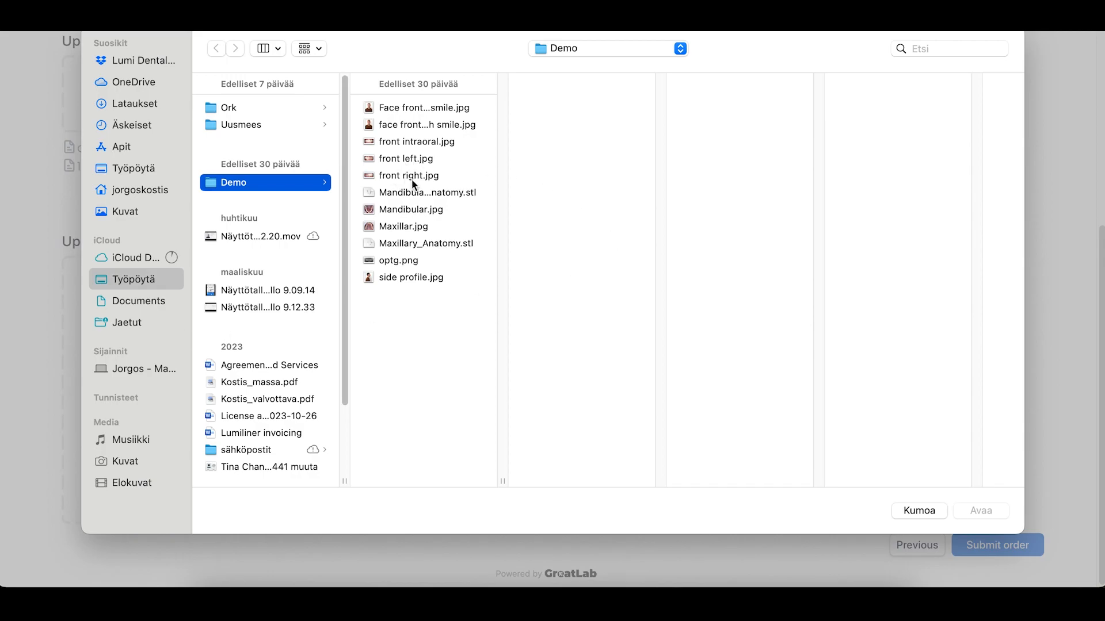
click(413, 142)
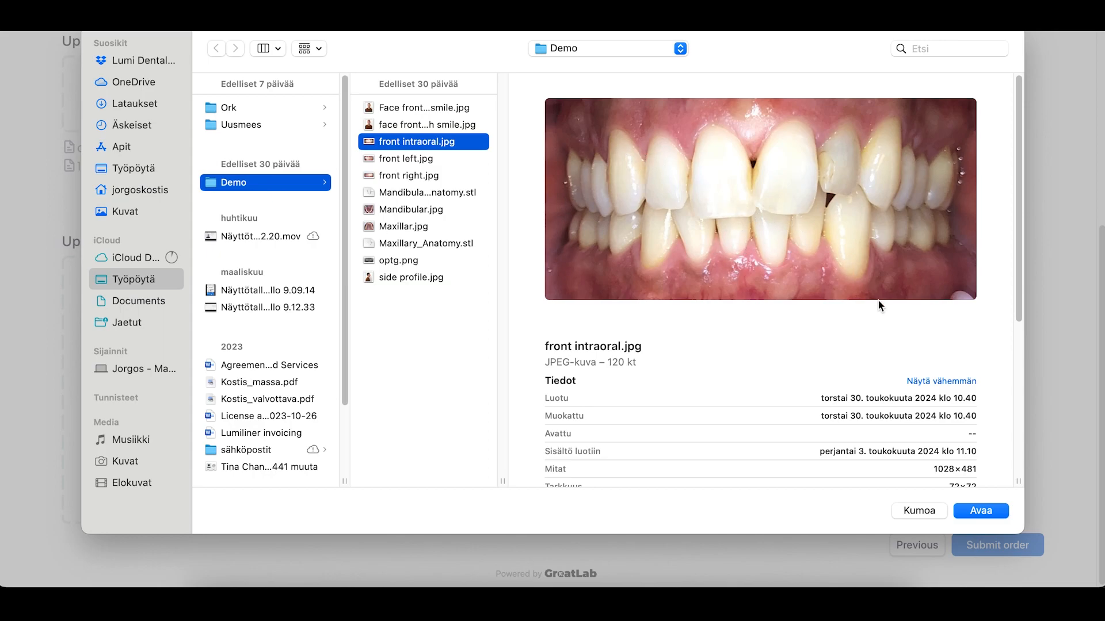
click(993, 518)
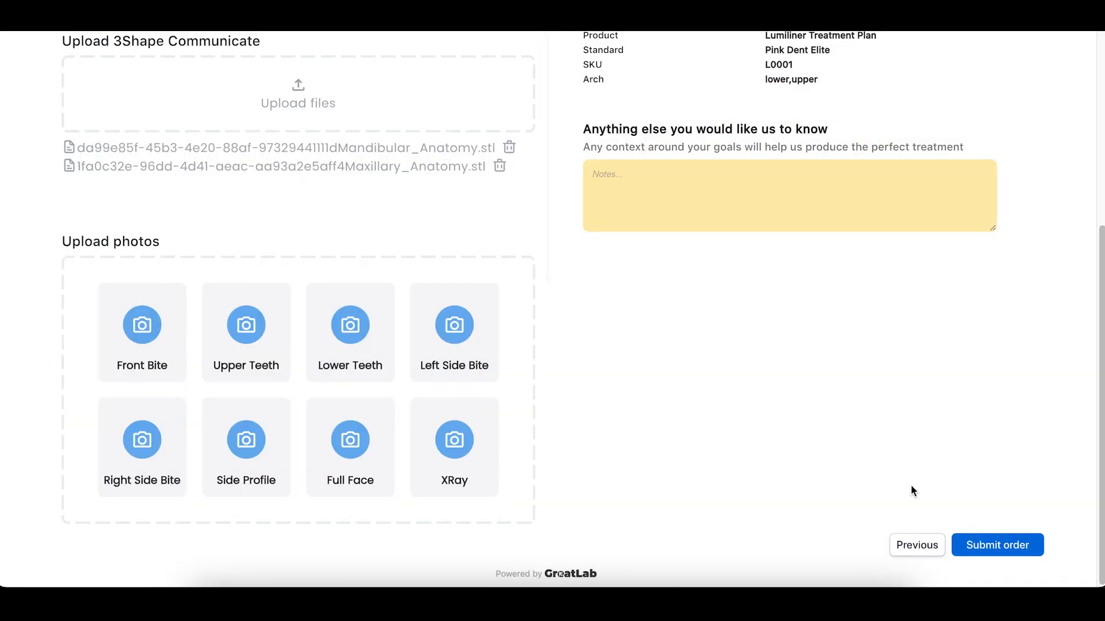
click(251, 327)
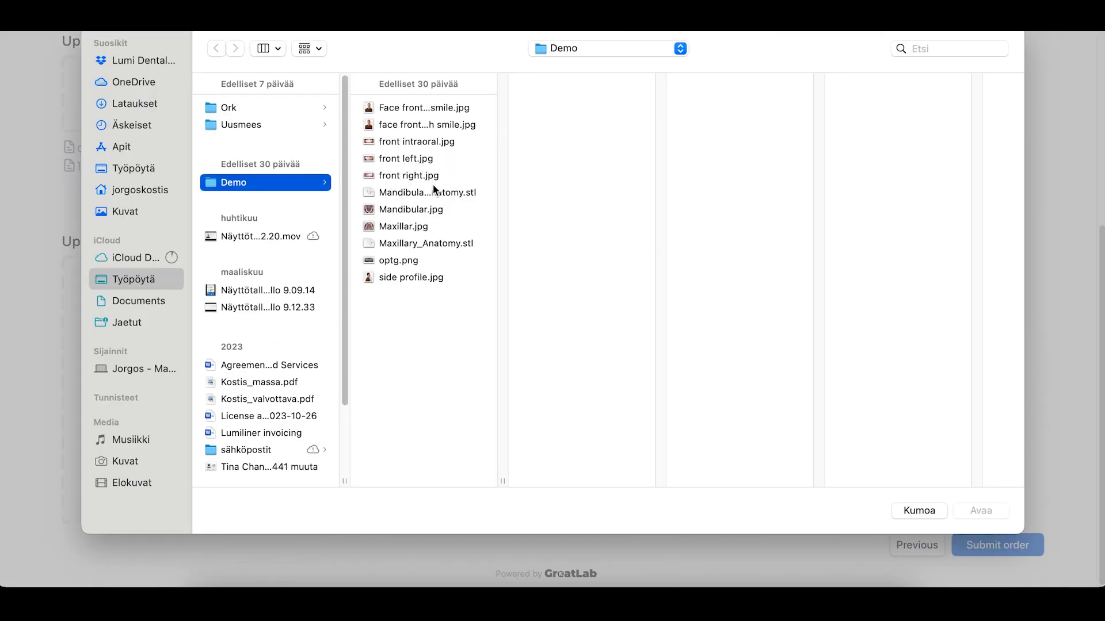
click(425, 212)
click(410, 228)
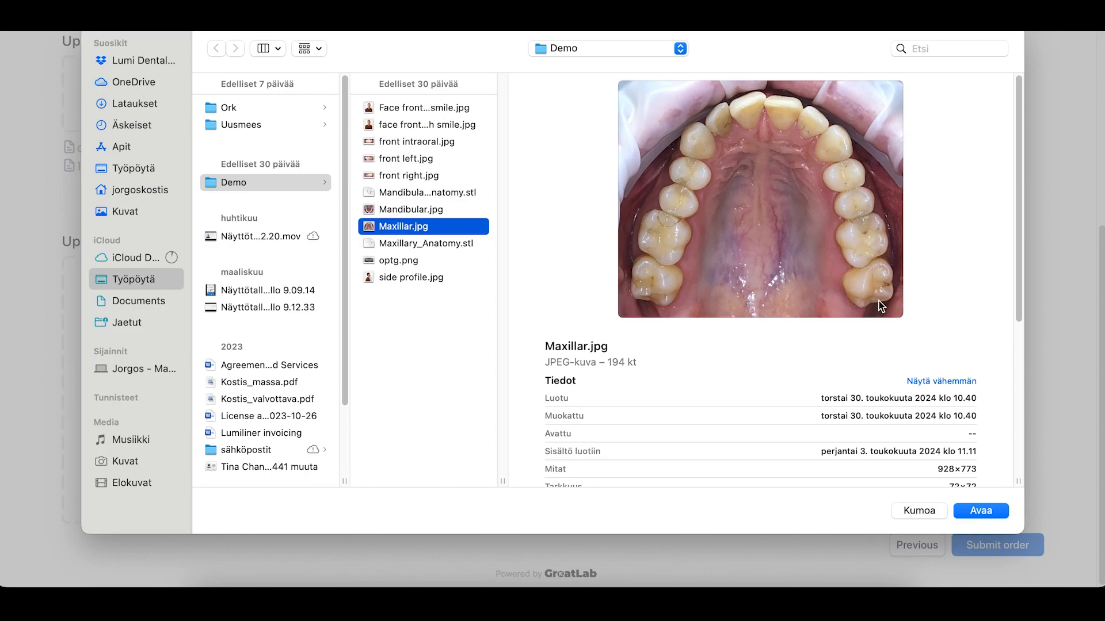
click(995, 517)
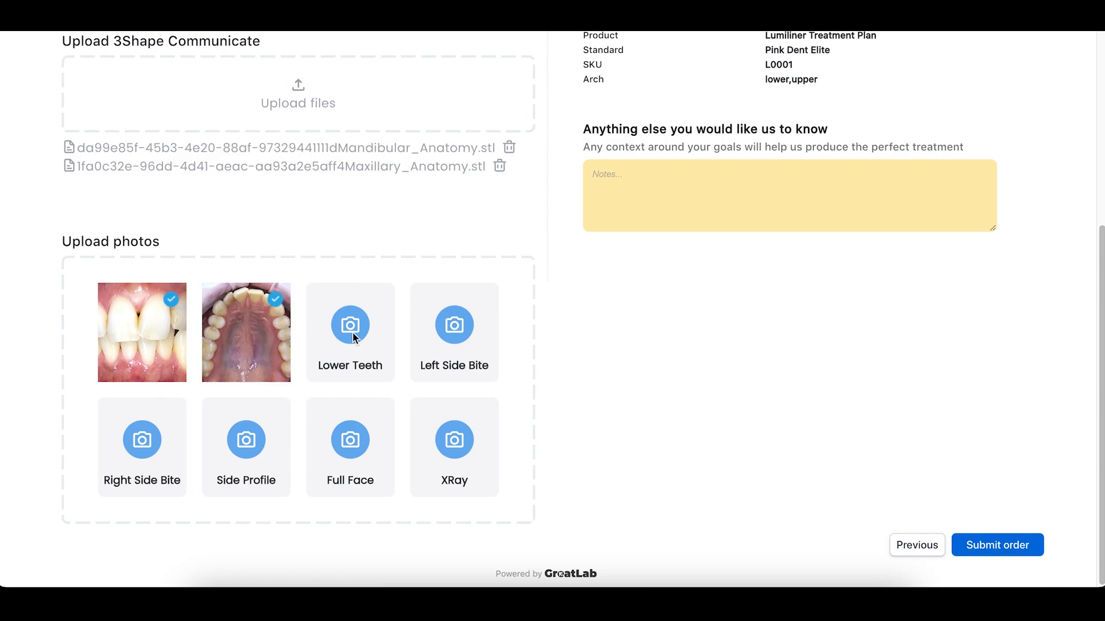
- Upload Mandibular.jpg as the Lower Teeth photo, then start the Left Side Bite photo
click(354, 337)
click(407, 230)
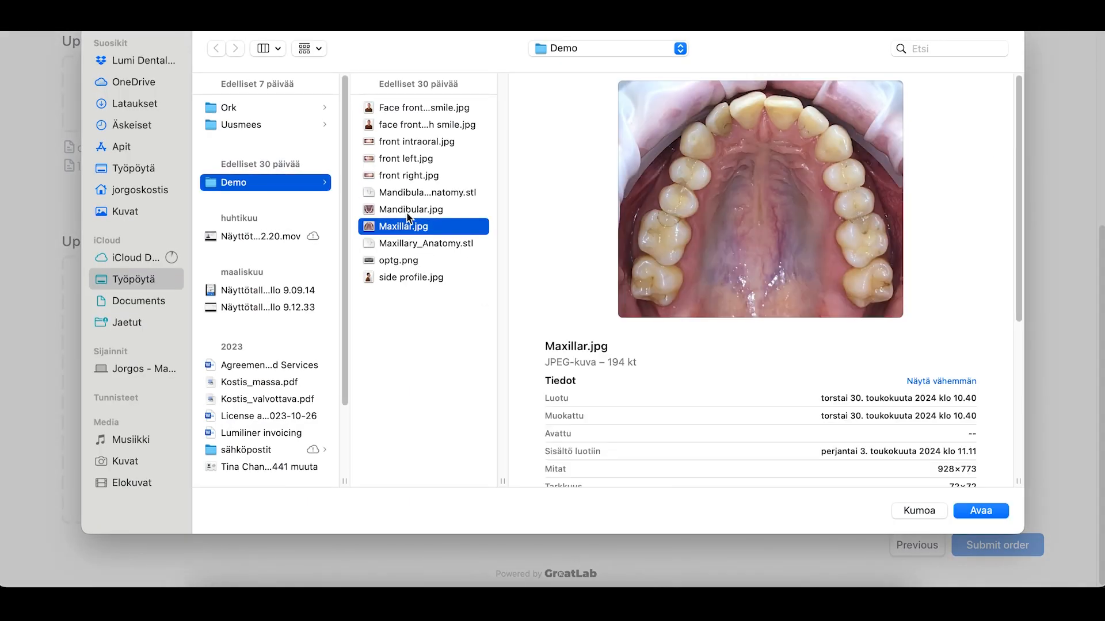
click(409, 212)
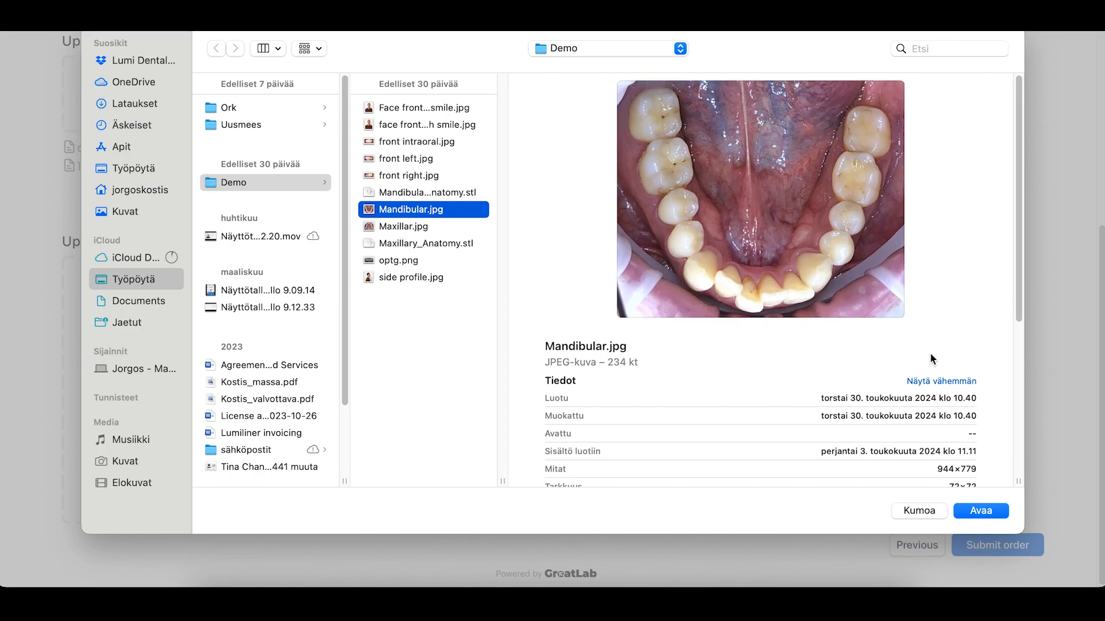
click(979, 513)
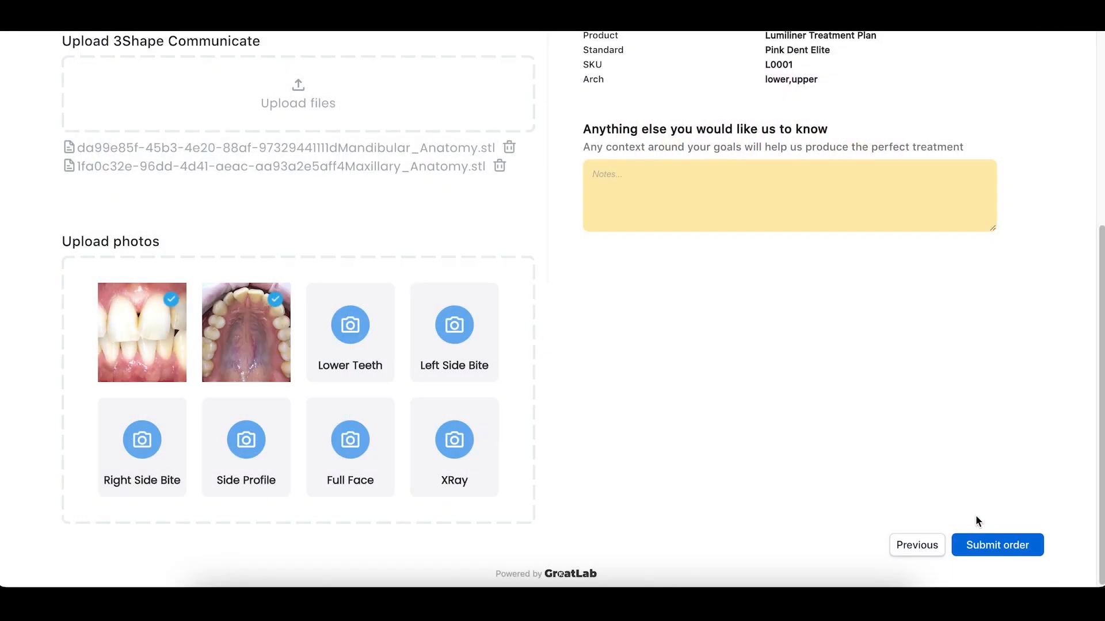
click(454, 328)
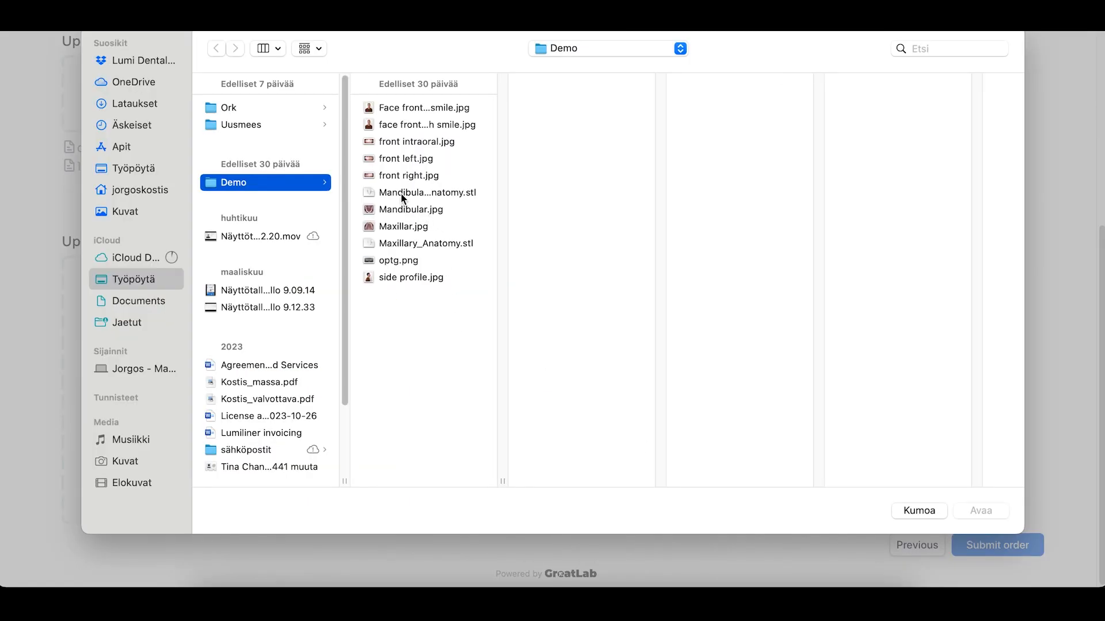
- Attach front left.jpg and front right.jpg as the two side bite photos
click(420, 175)
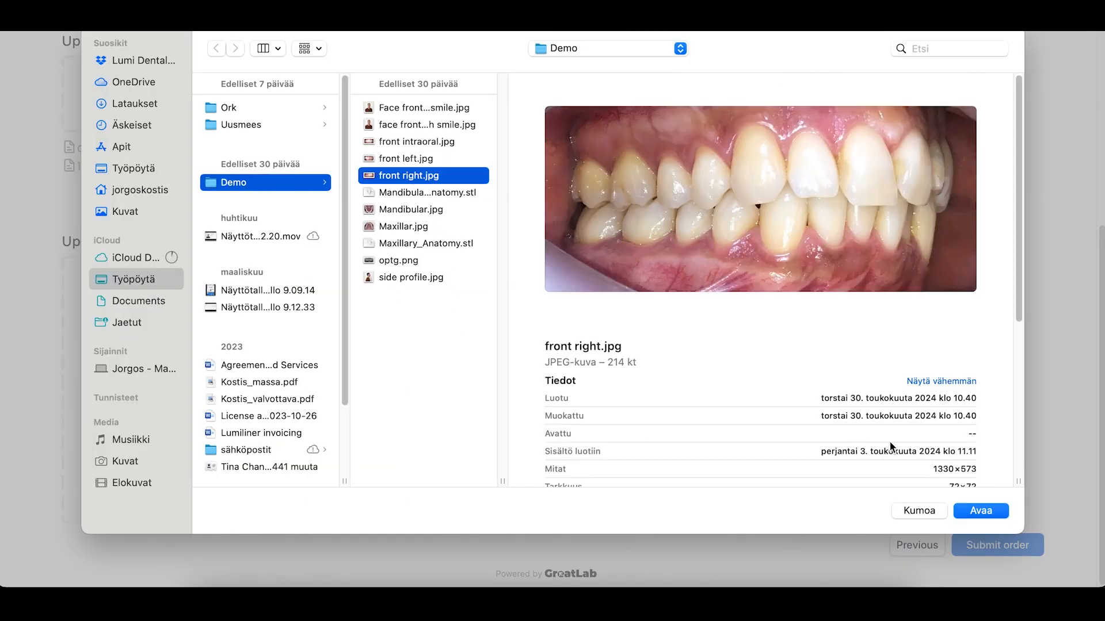
key(Up)
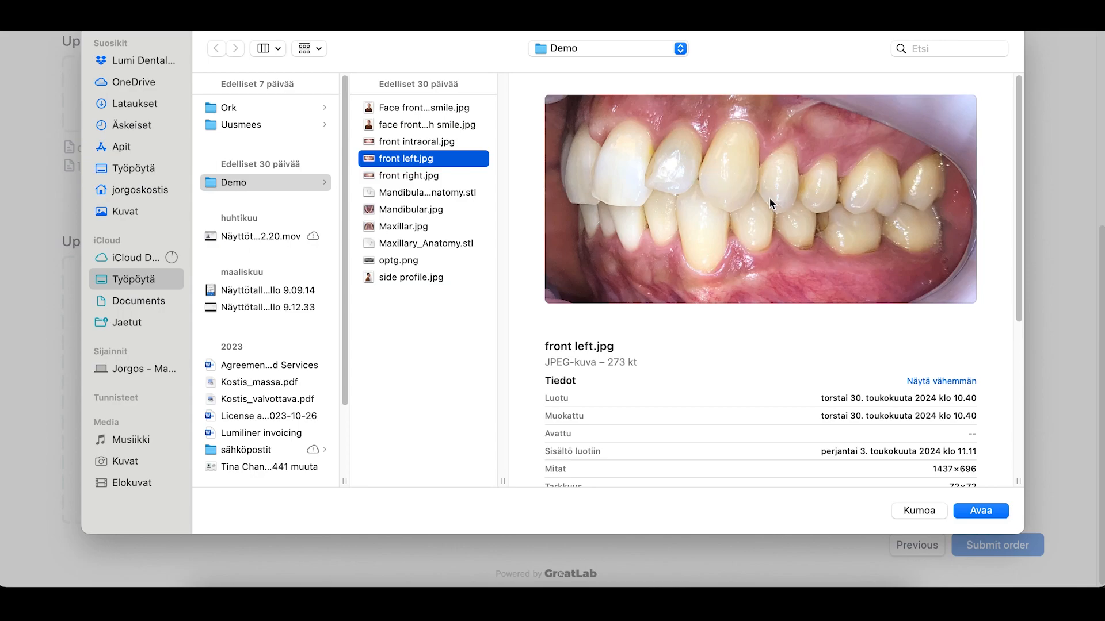
click(1004, 514)
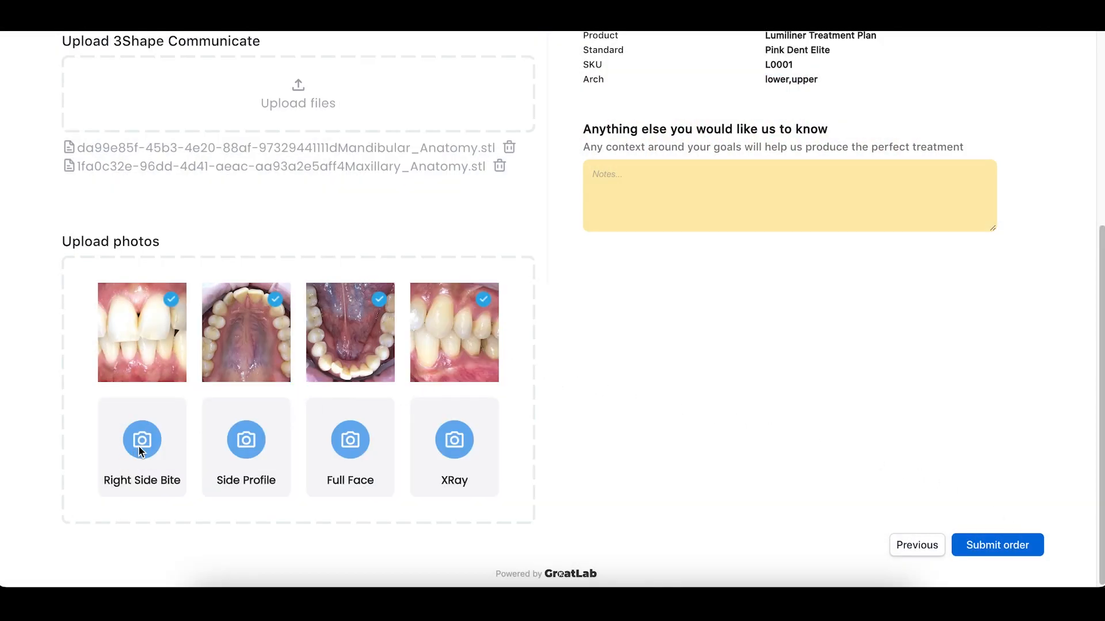
click(139, 448)
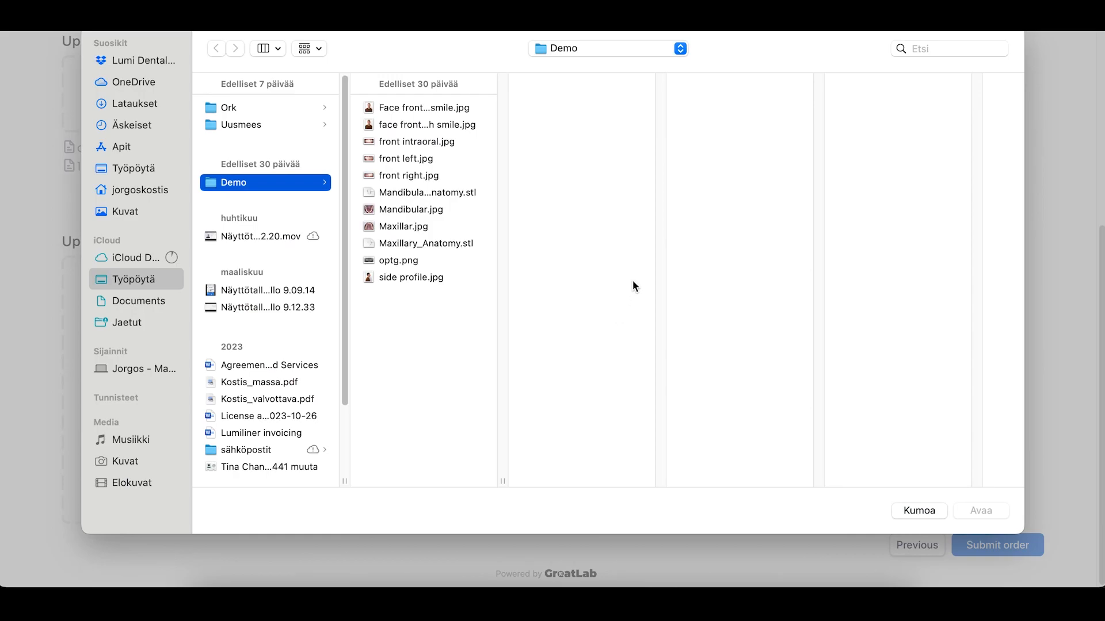
click(403, 176)
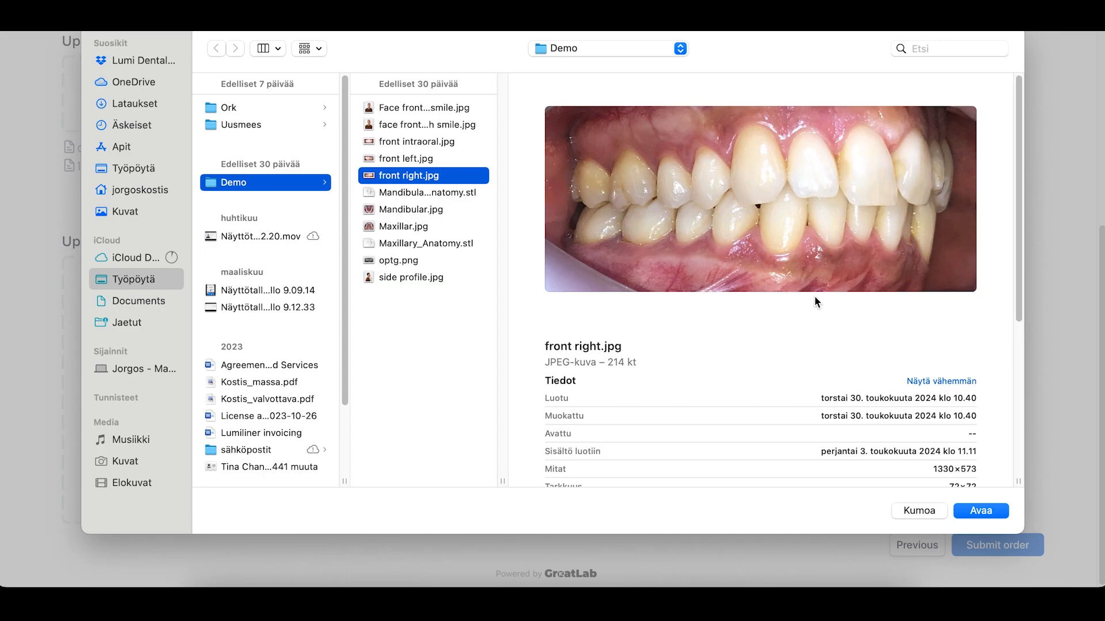
click(981, 513)
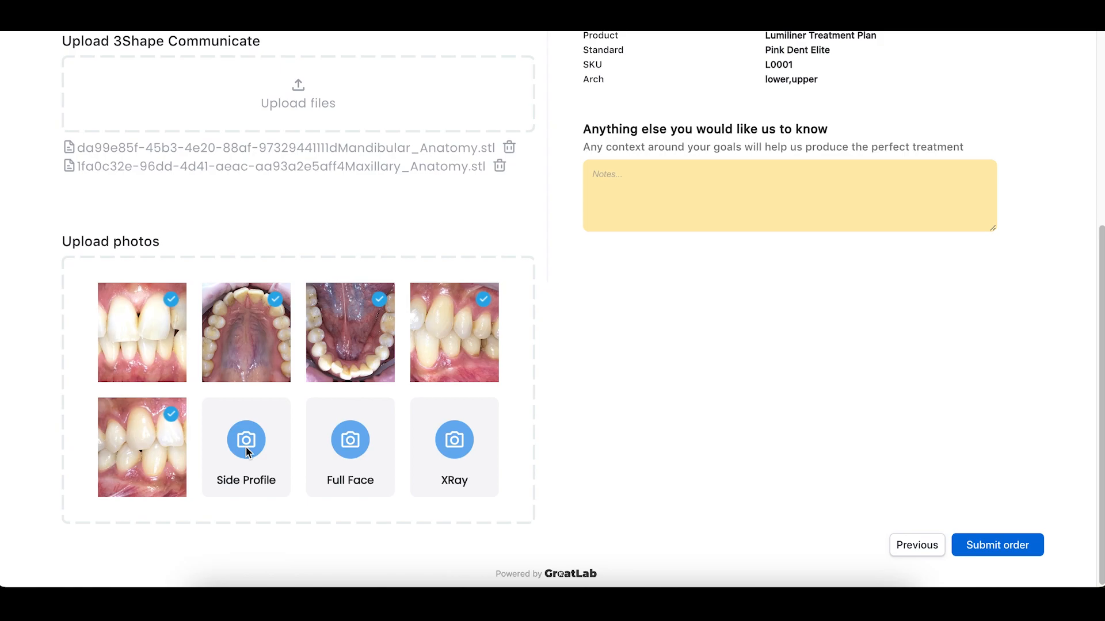
- Attach side profile.jpg to the Side Profile photo slot
click(246, 447)
click(397, 279)
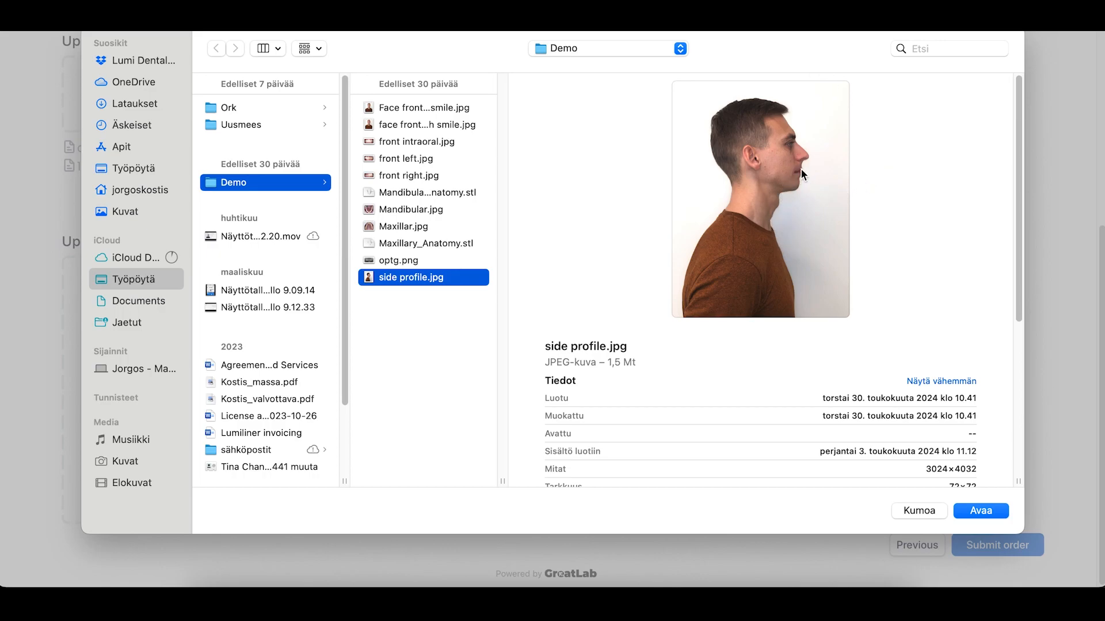
click(986, 513)
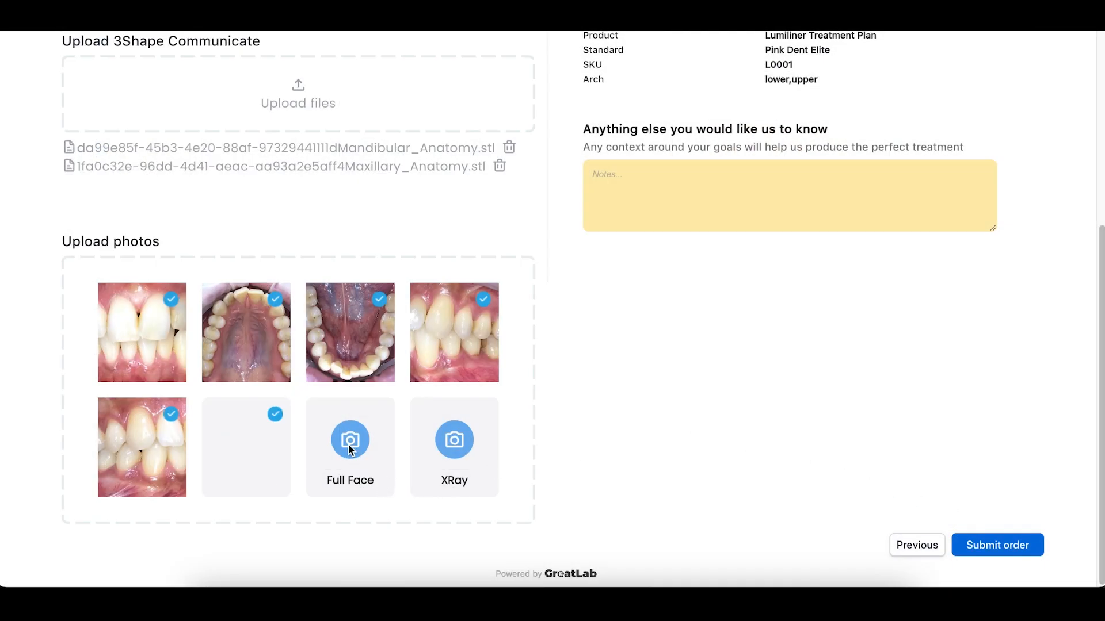
- Compare the front face photos and attach face front with smile.jpg as Full Face
click(485, 490)
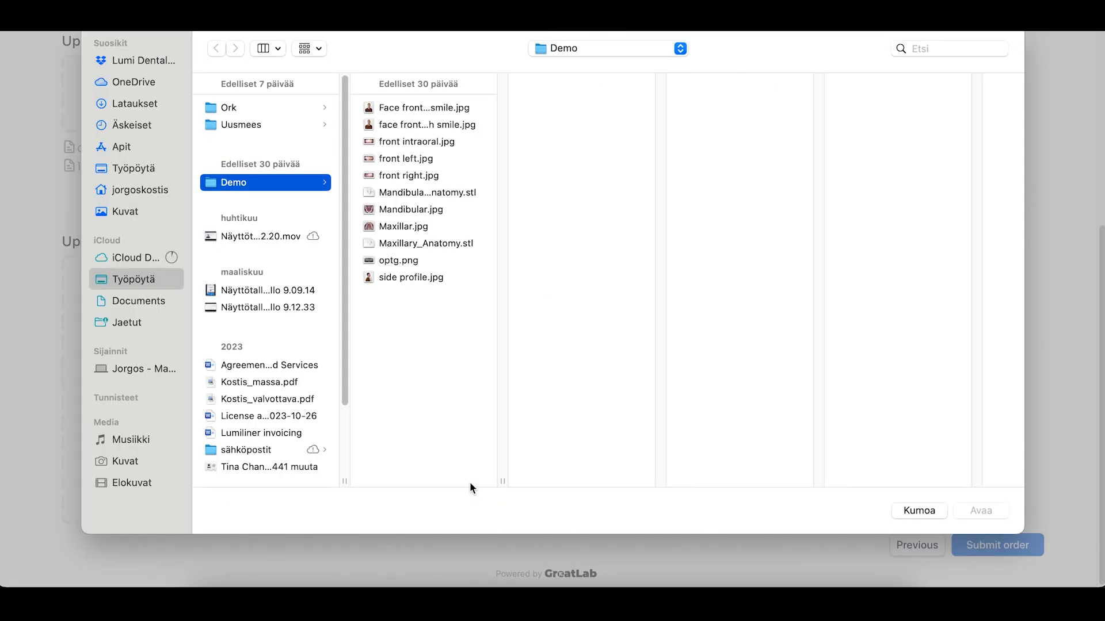
click(409, 109)
click(412, 125)
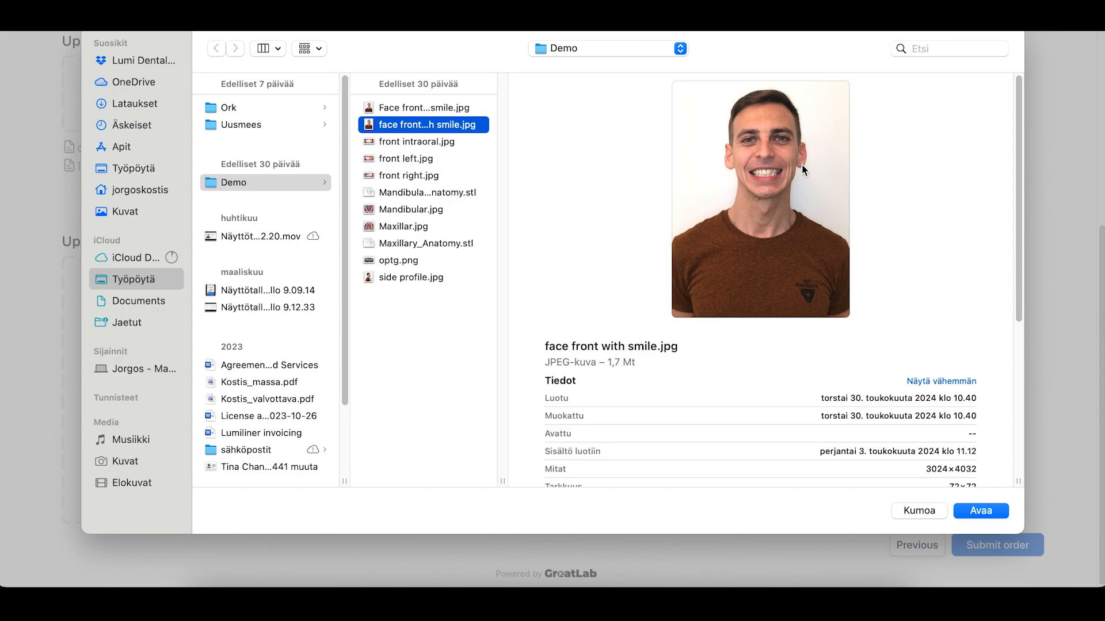
click(460, 109)
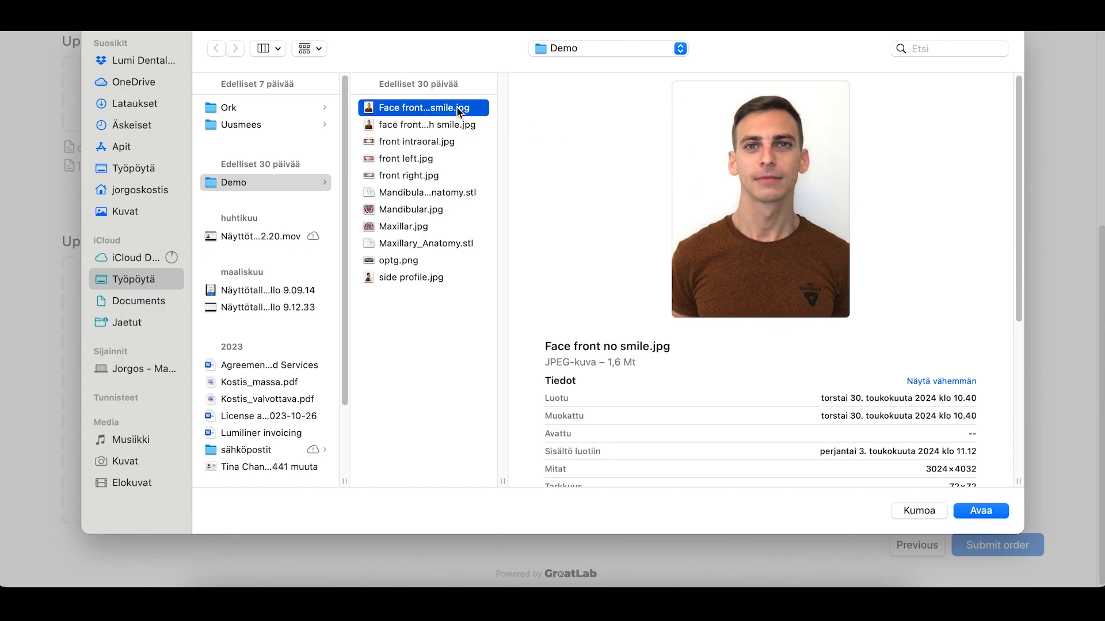
click(412, 125)
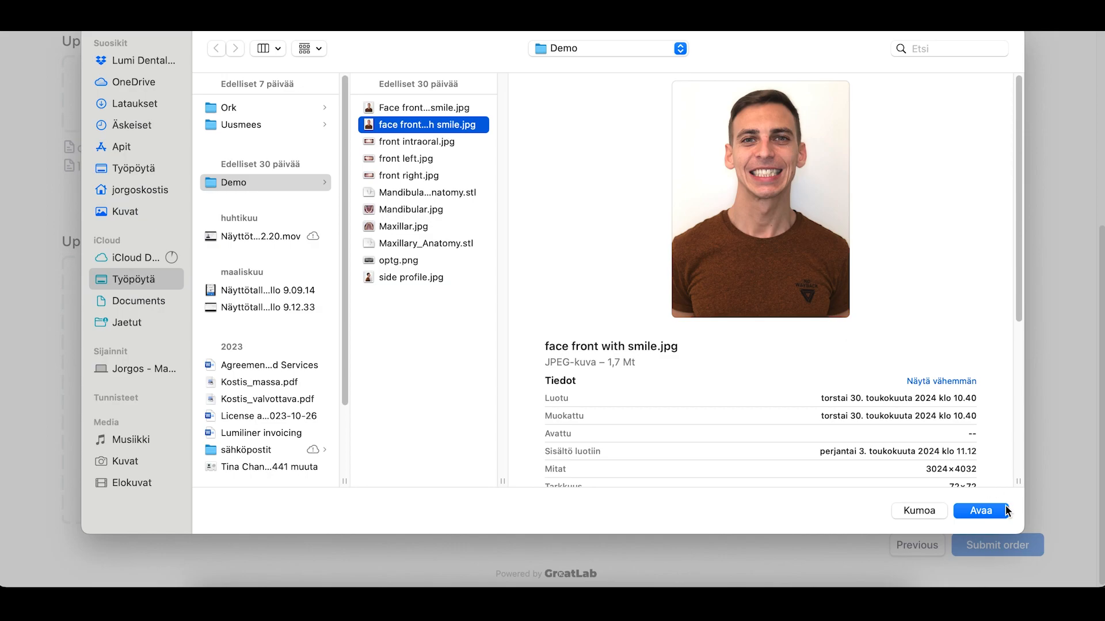
click(985, 512)
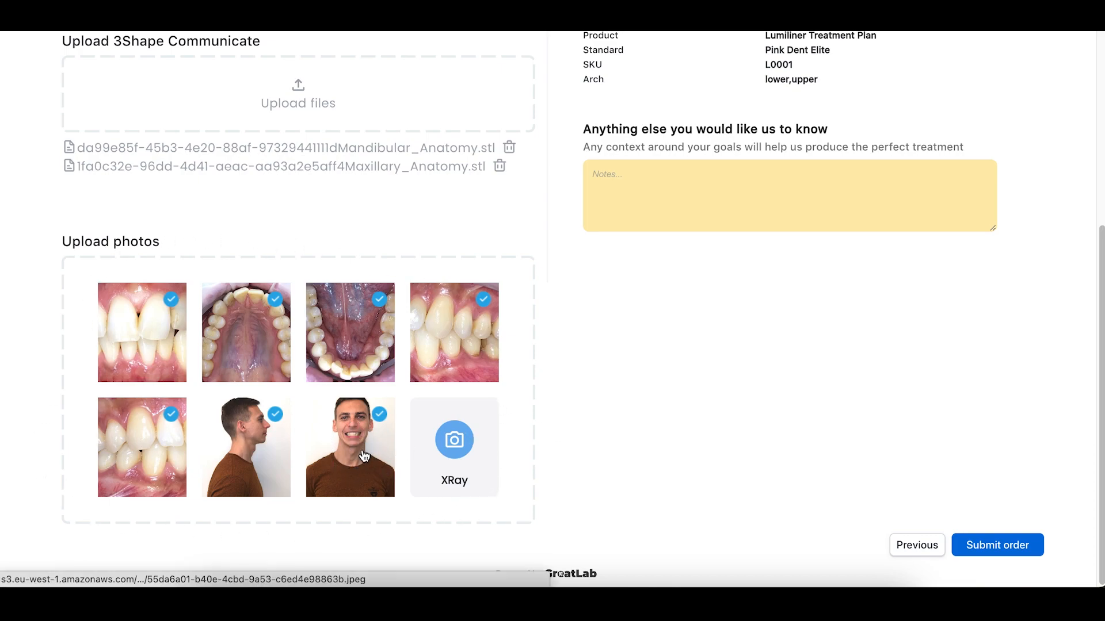
scroll(313, 264, up, 1)
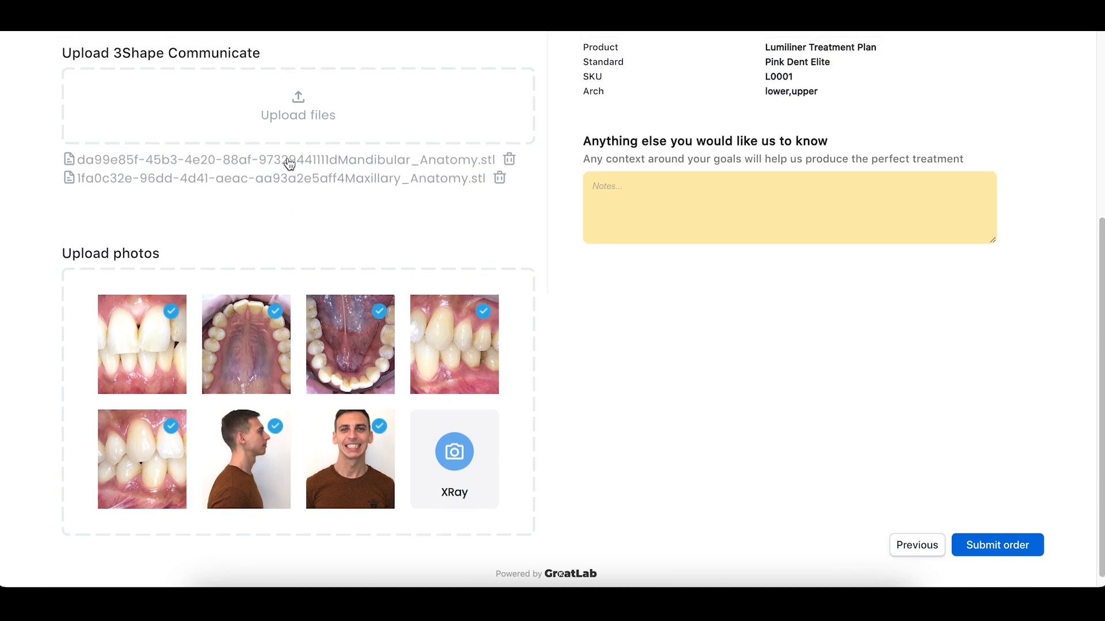
- Upload Face front no smile.jpg to the 3Shape Communicate files
click(304, 108)
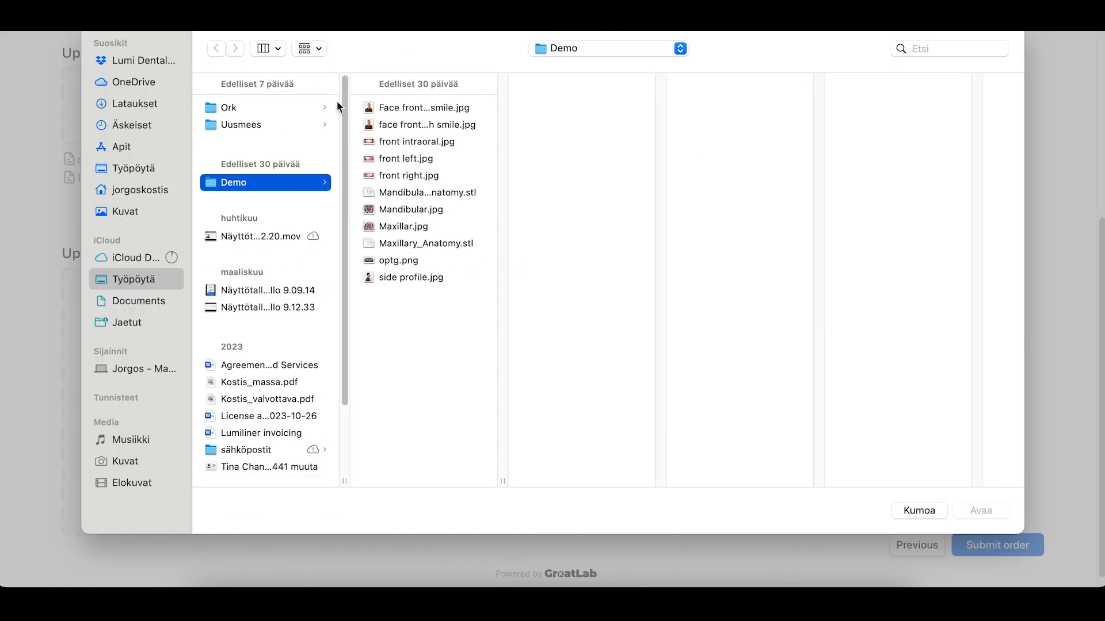
click(426, 111)
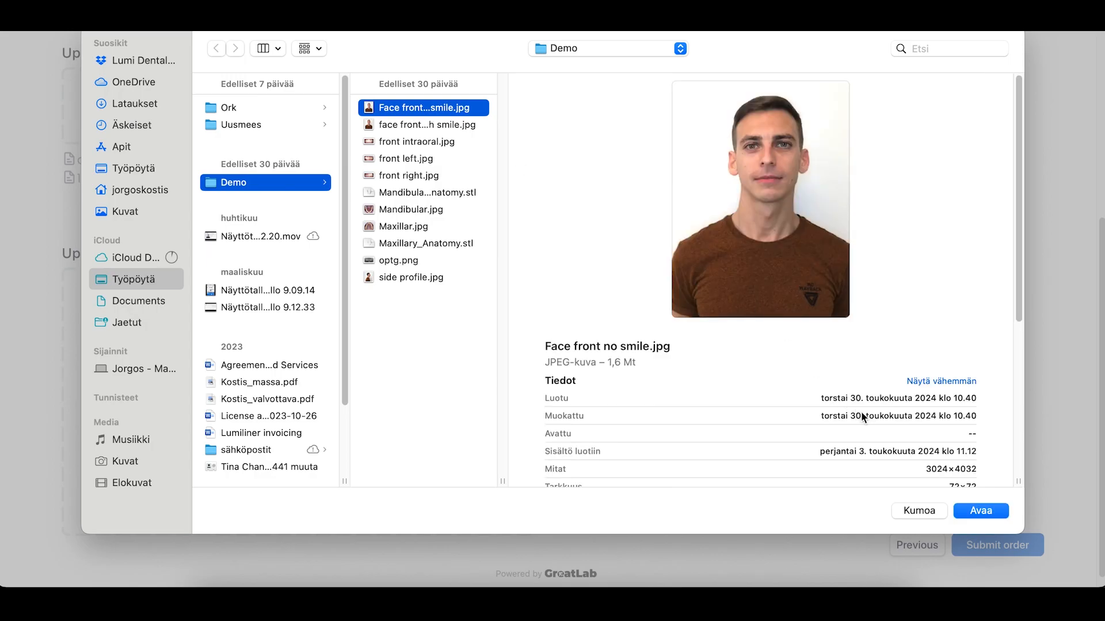
click(981, 512)
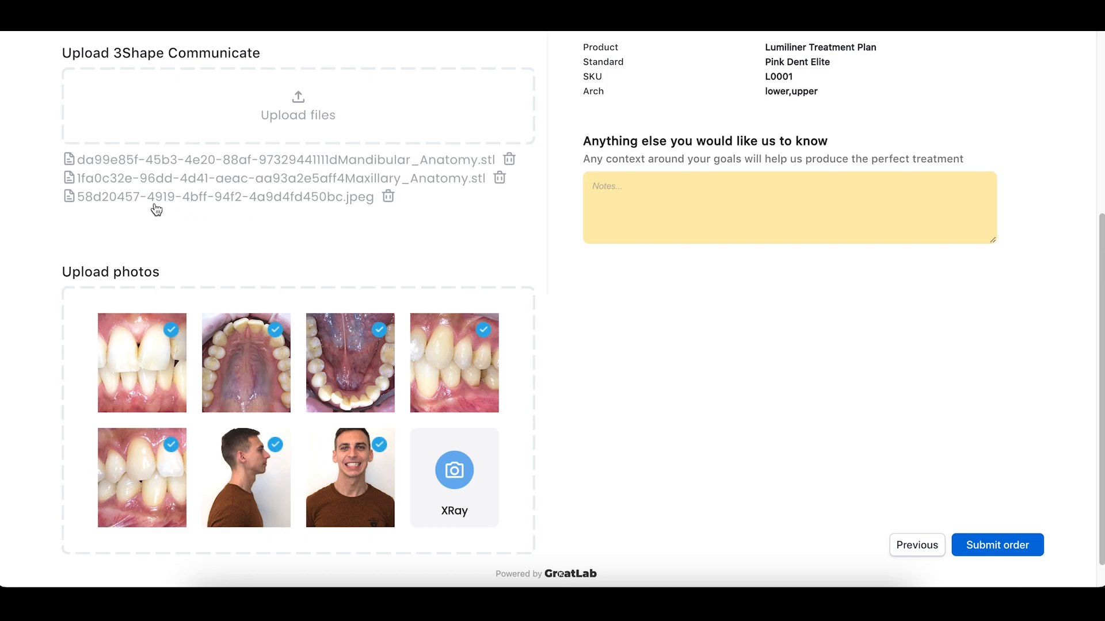
- Put the panoramic X-ray optg.png into the XRay slot
click(523, 419)
click(426, 260)
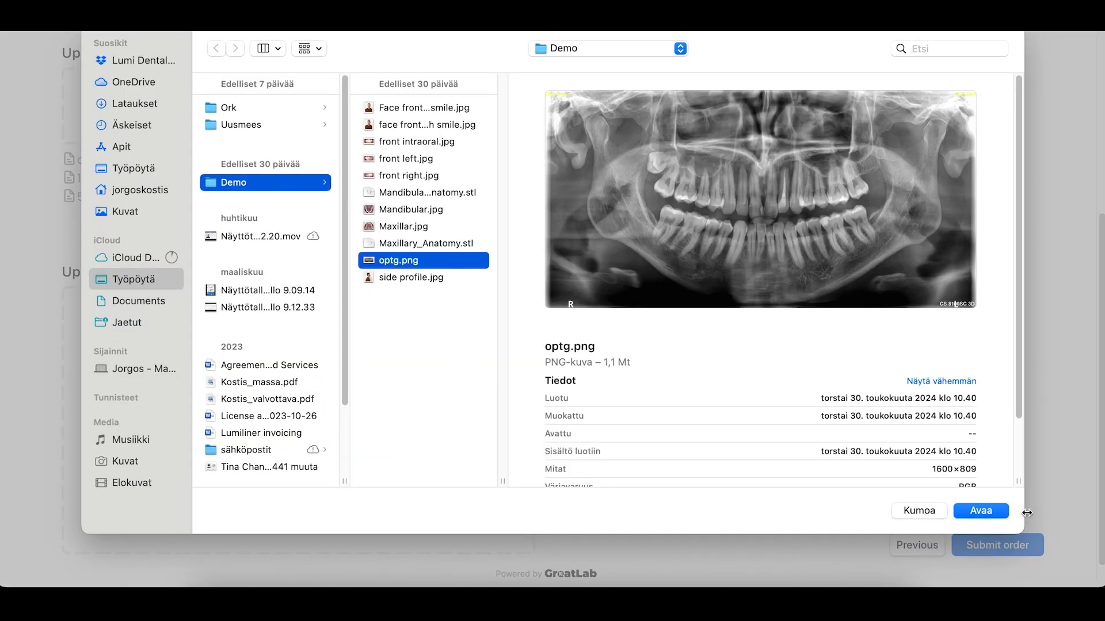
click(991, 512)
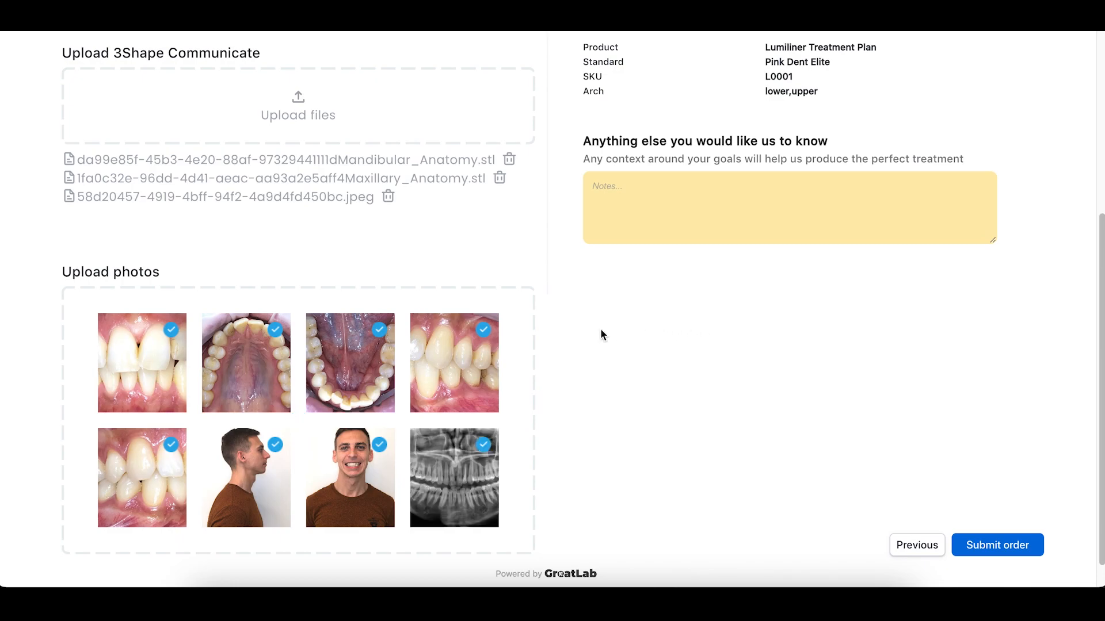
- Enter the patient's birth date, phone number and e-mail address in the order notes
scroll(565, 331, up, 5)
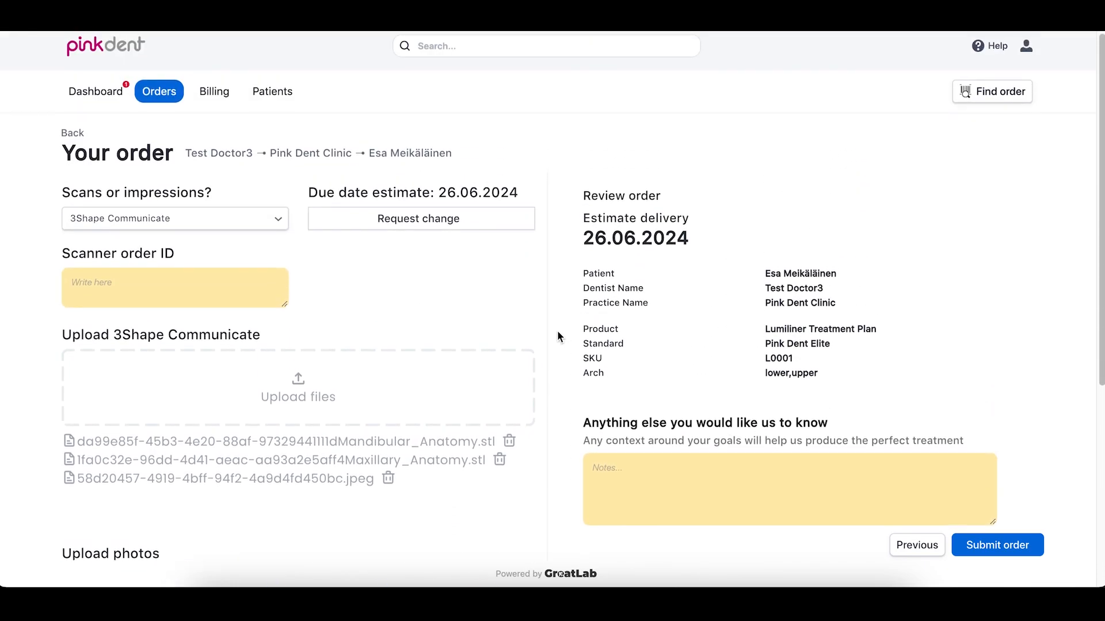
scroll(557, 333, down, 5)
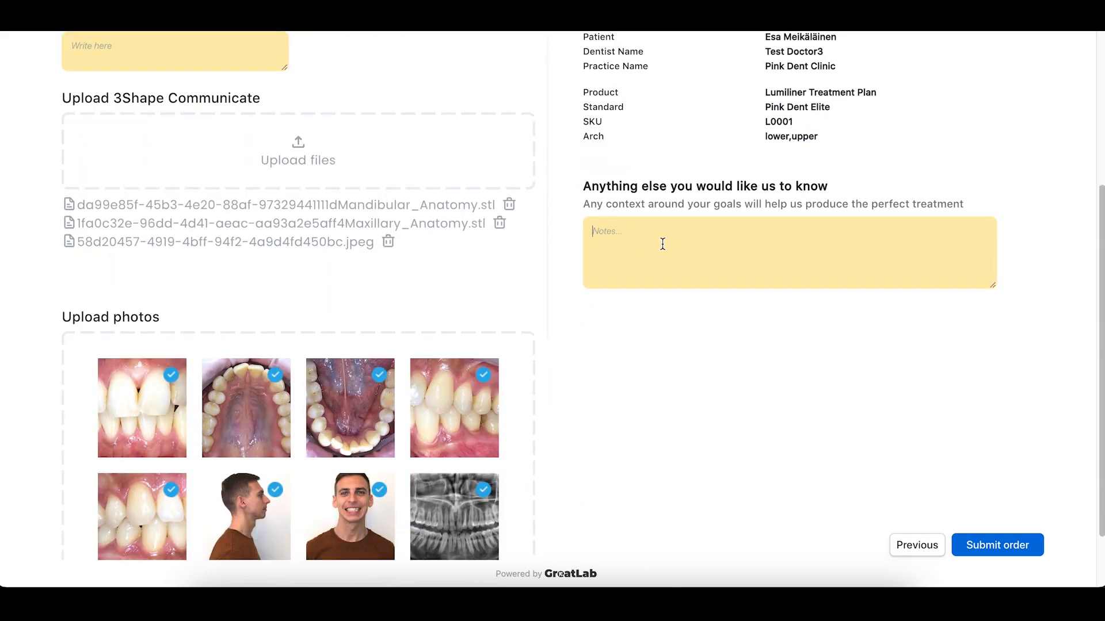
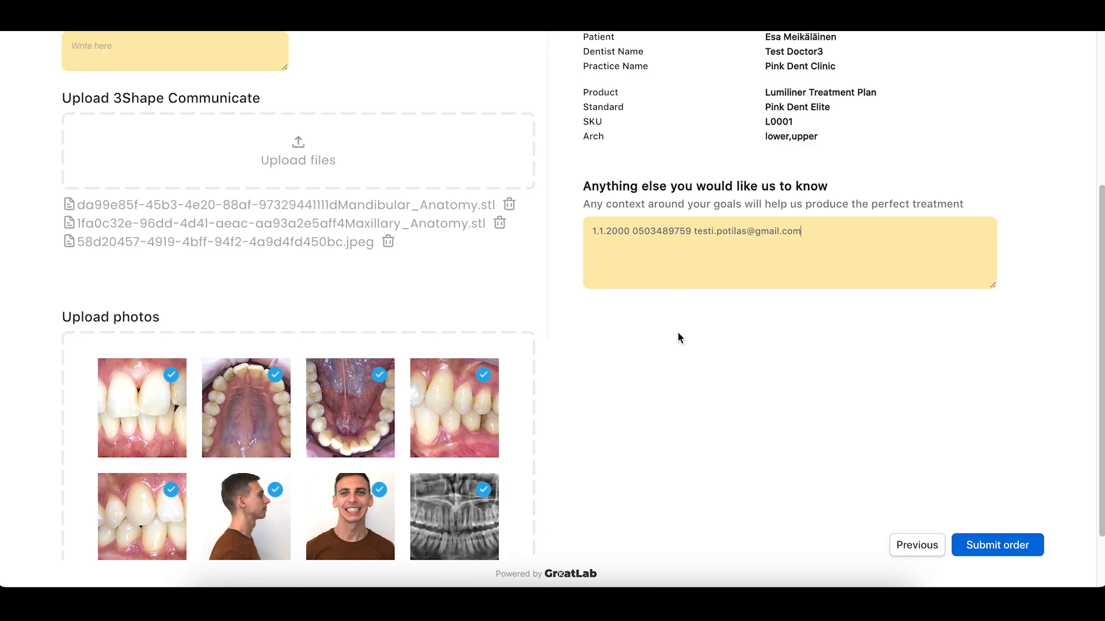
scroll(690, 370, up, 4)
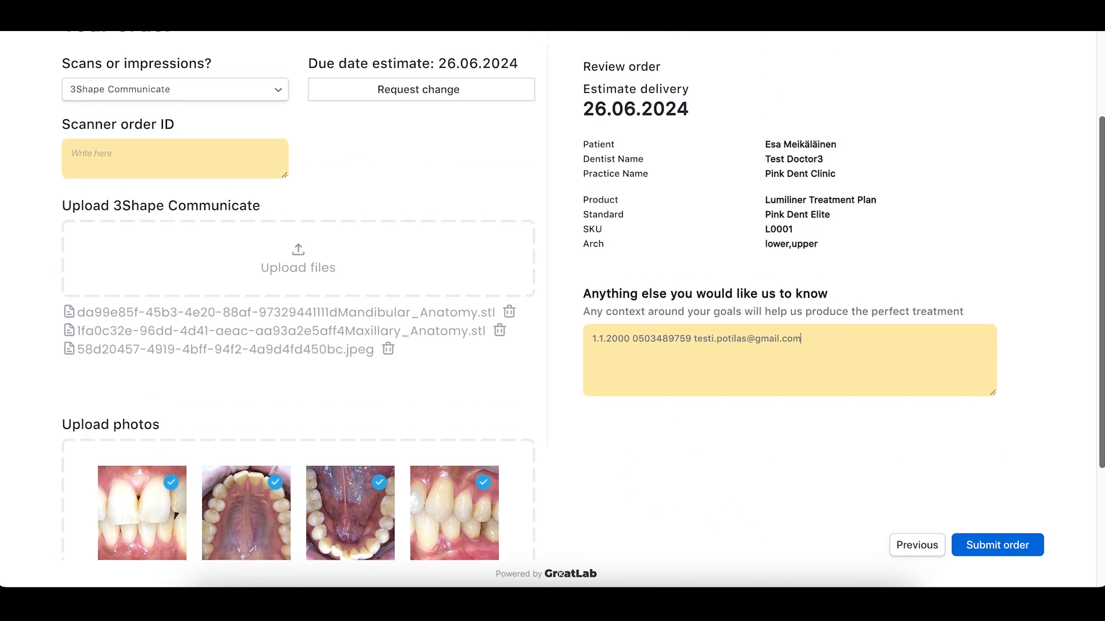
- Submit the order and confirm with 'Yes, submit order'
scroll(1079, 496, down, 5)
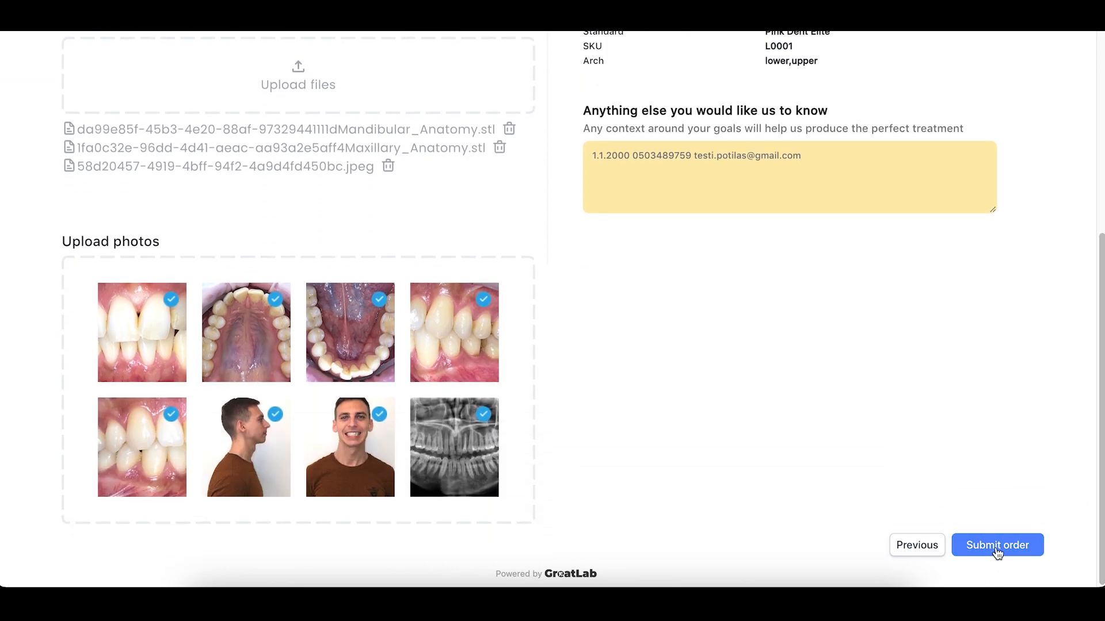
click(1016, 550)
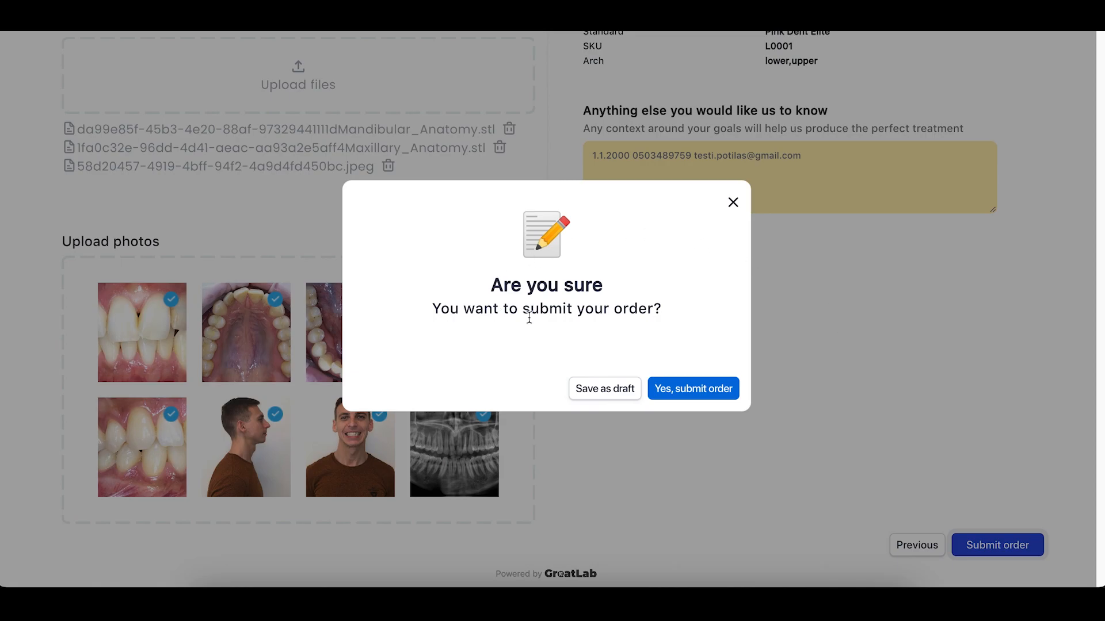
click(684, 391)
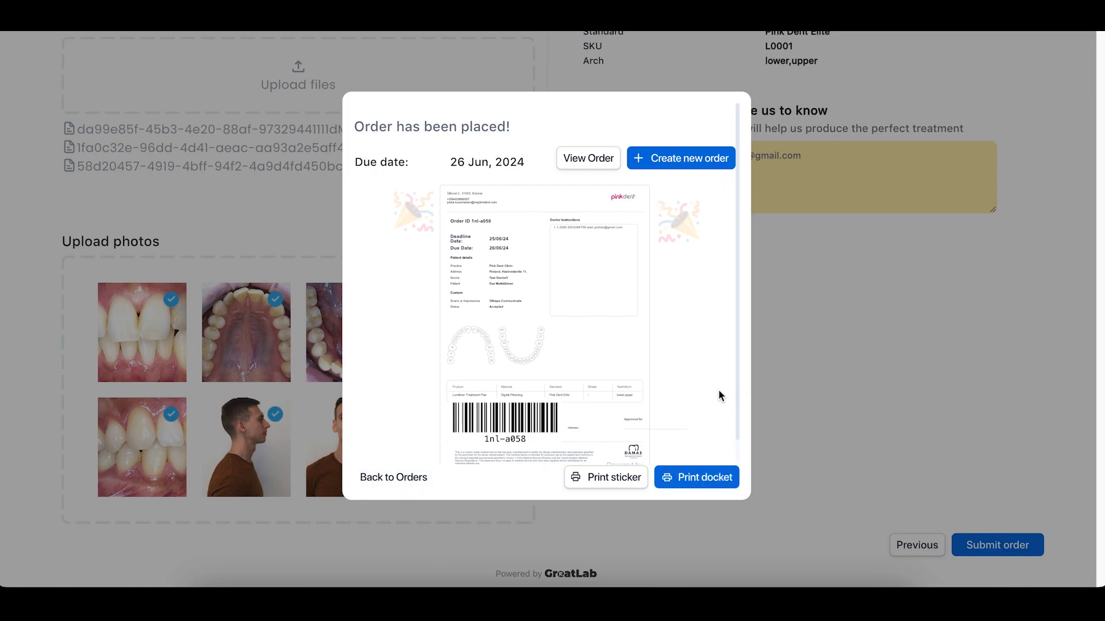
- Go back to the Orders list from the order-placed confirmation
click(392, 485)
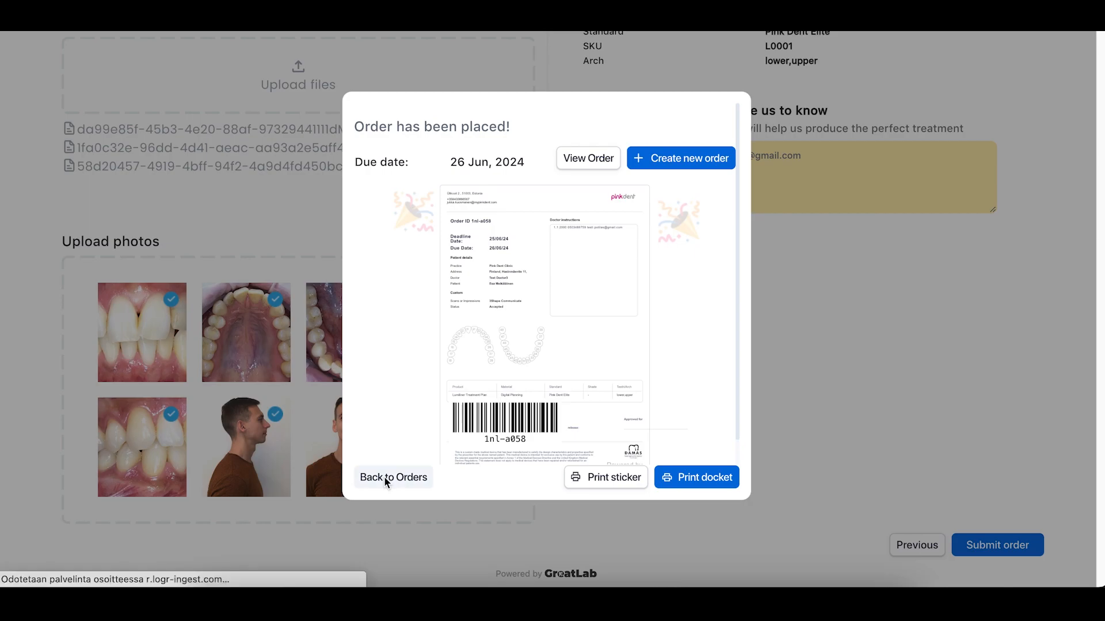